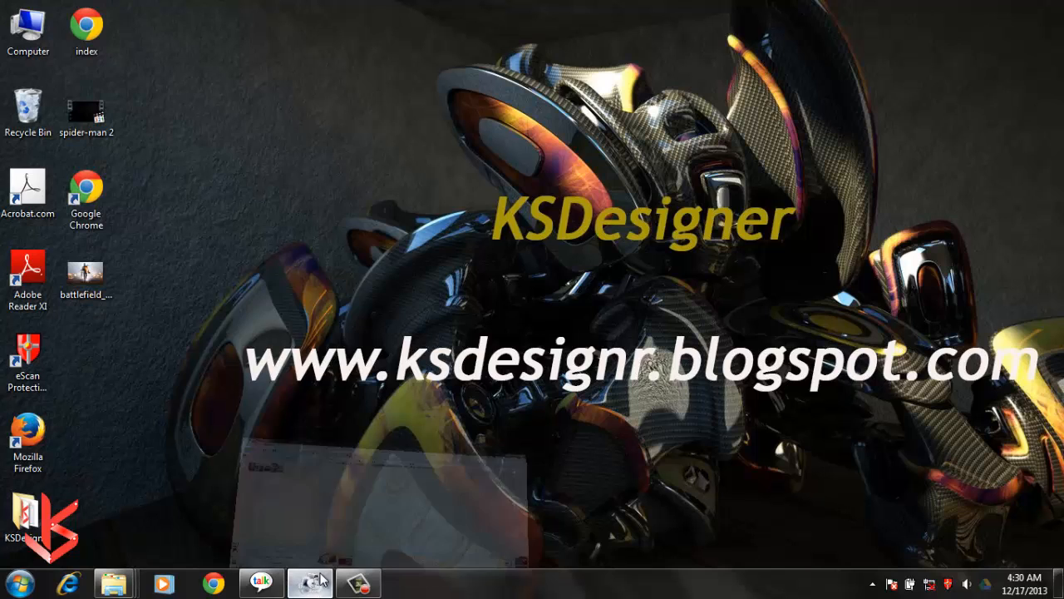
click(395, 467)
click(191, 490)
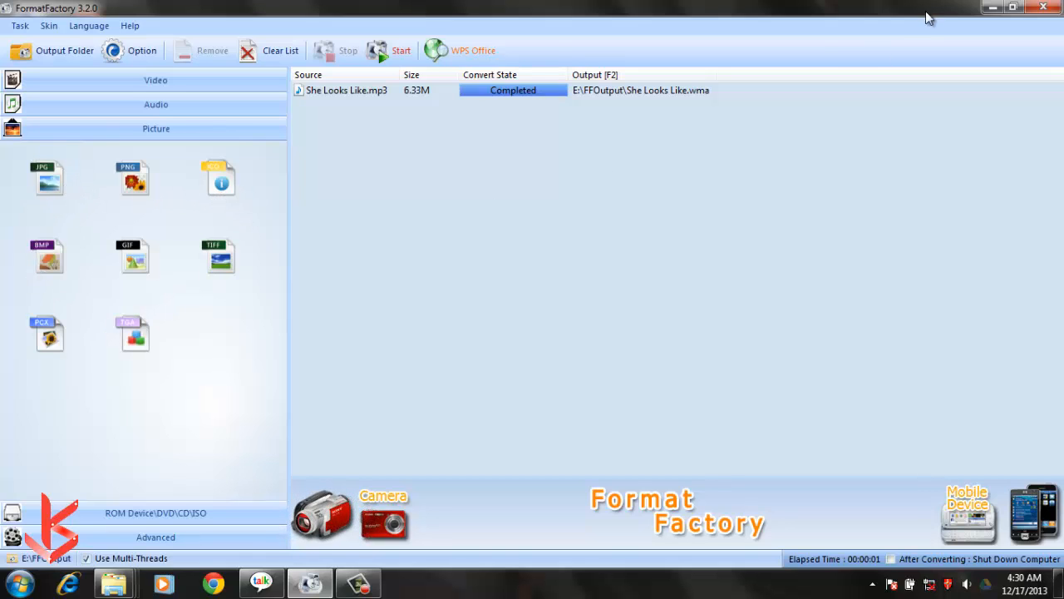
click(988, 10)
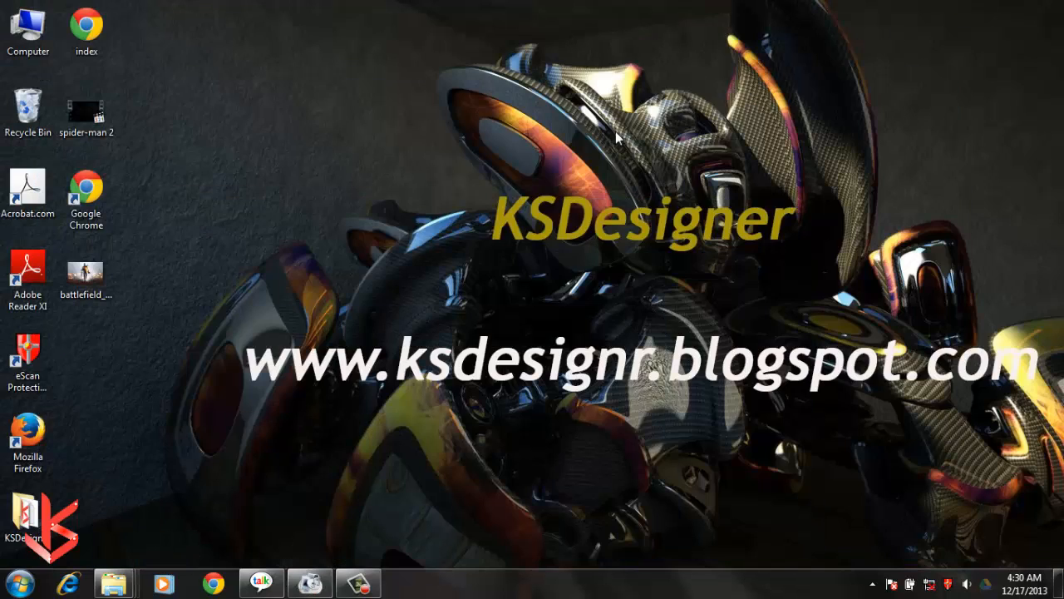
right_click(466, 187)
click(496, 236)
right_click(424, 167)
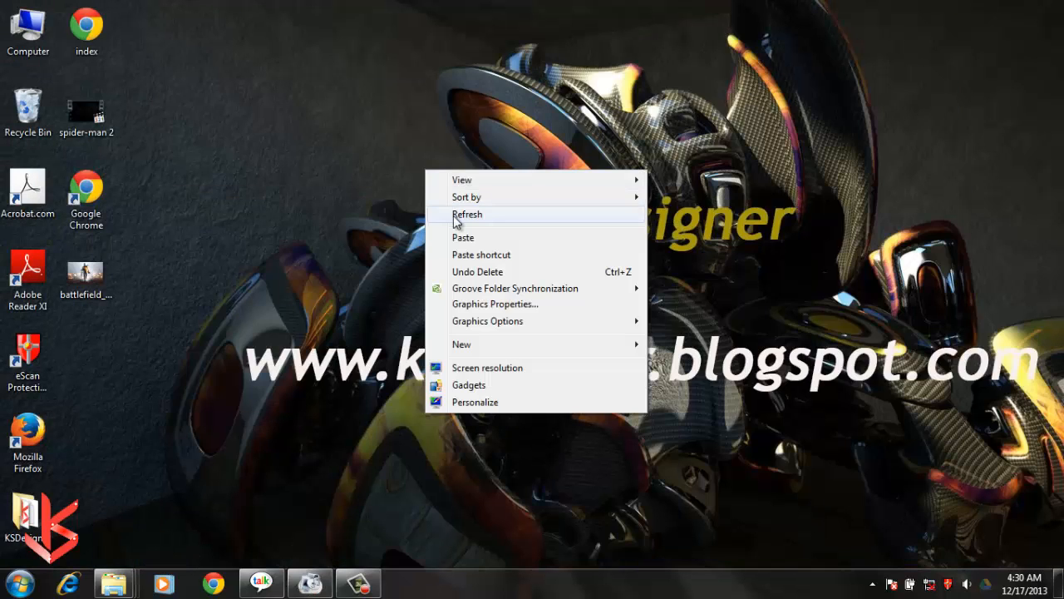
click(441, 212)
right_click(411, 163)
click(443, 214)
right_click(412, 168)
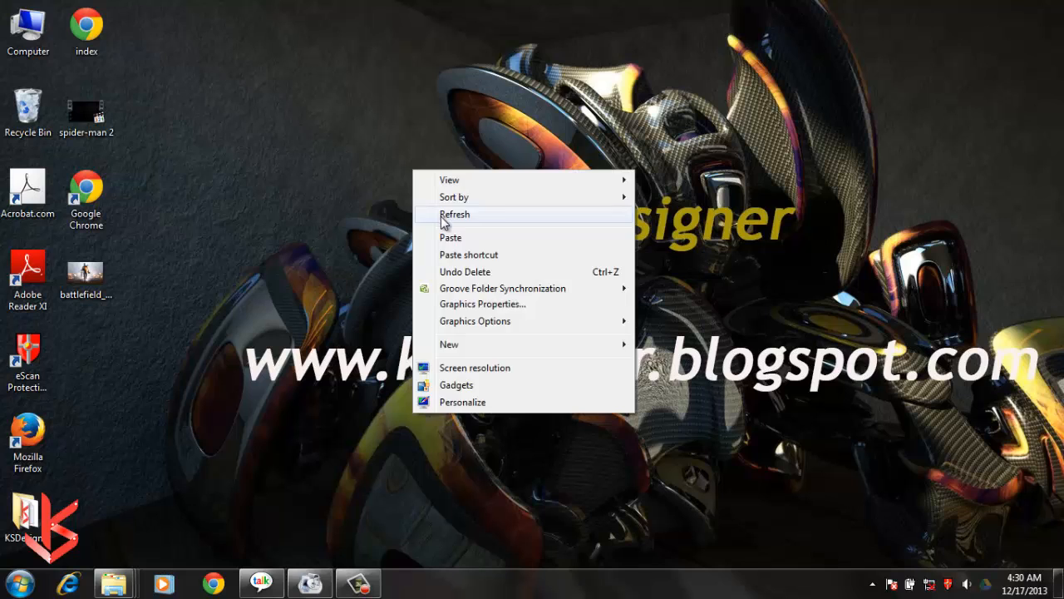
click(442, 218)
right_click(414, 170)
click(438, 217)
right_click(397, 162)
click(409, 204)
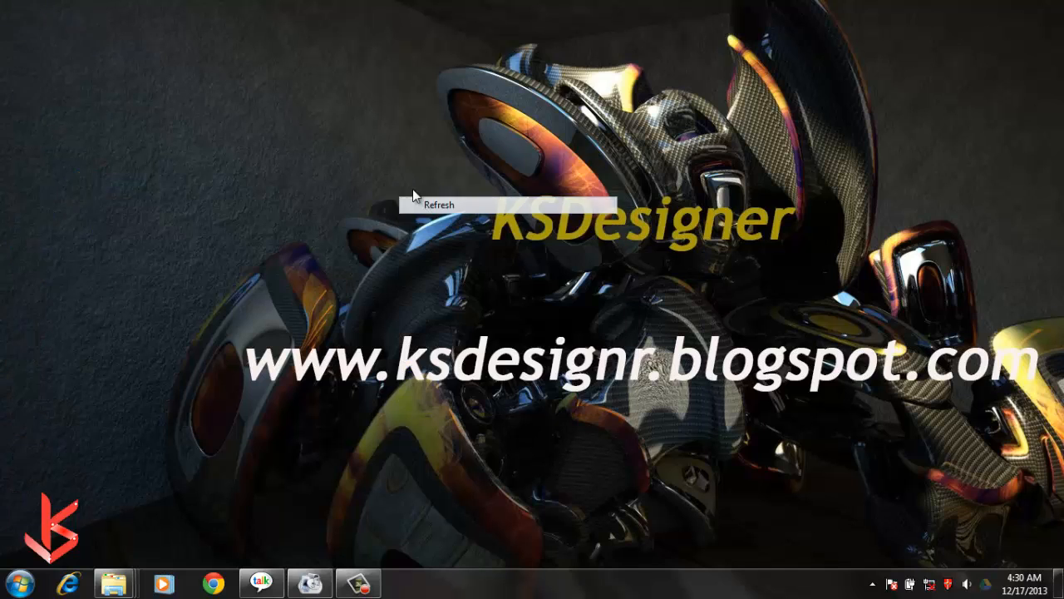
right_click(401, 172)
click(419, 216)
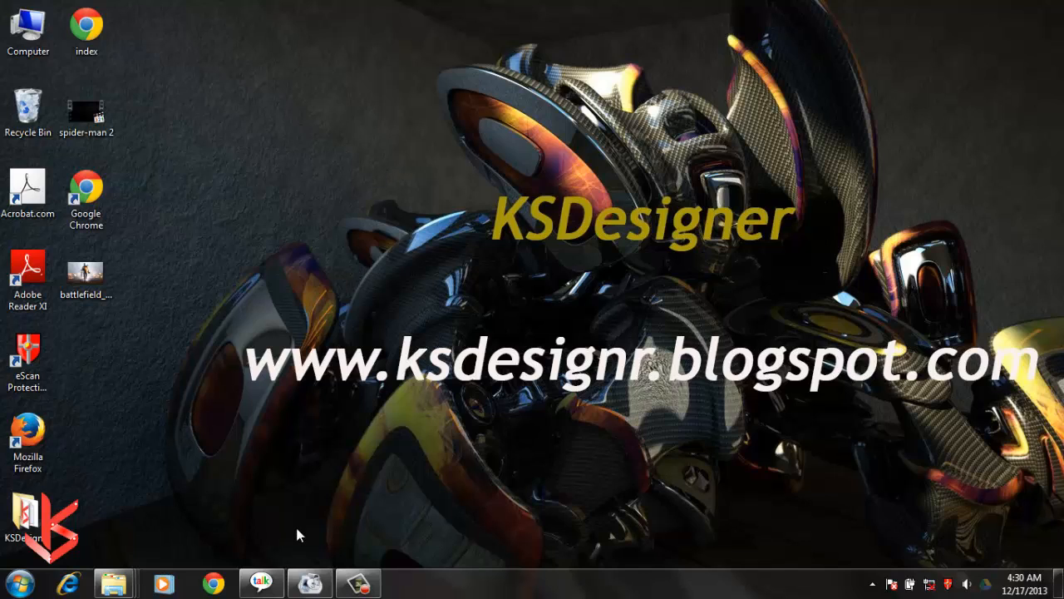
click(309, 583)
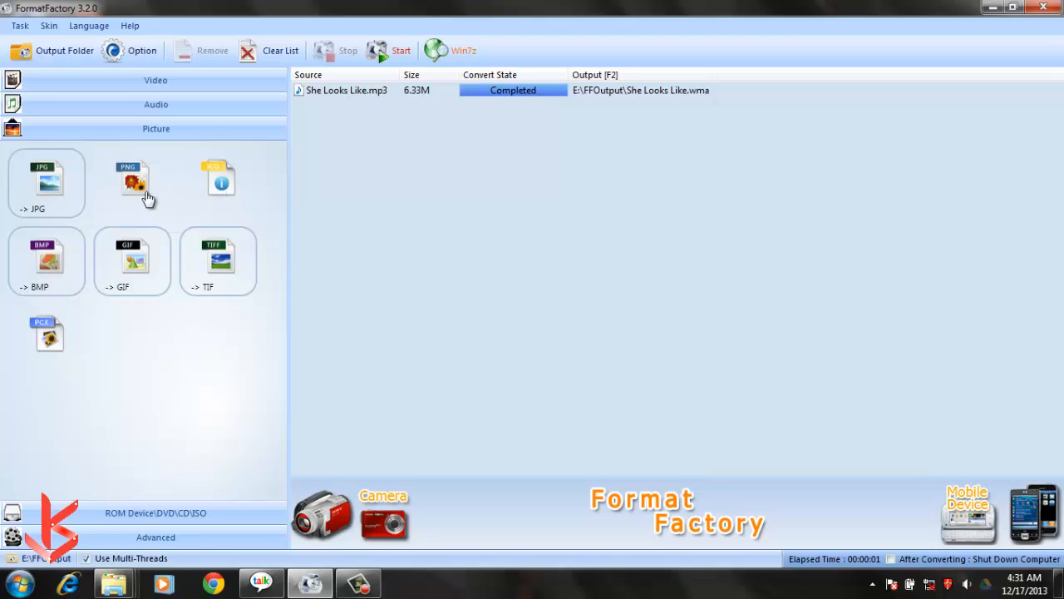
click(992, 8)
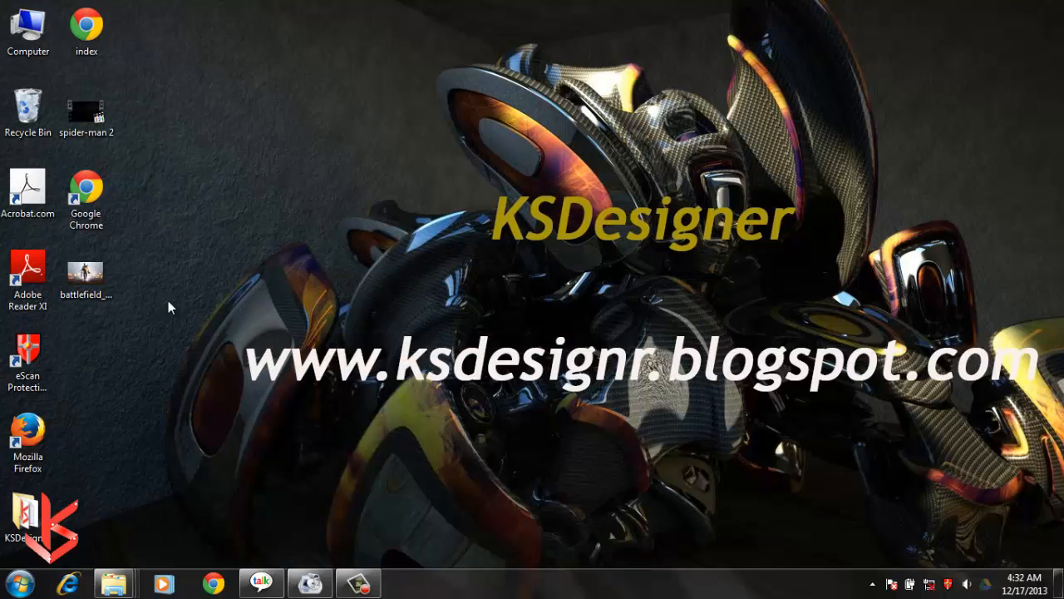
Step: Check the file type of the battlefield_4_new-wide image on the desktop in its properties
right_click(108, 282)
click(158, 557)
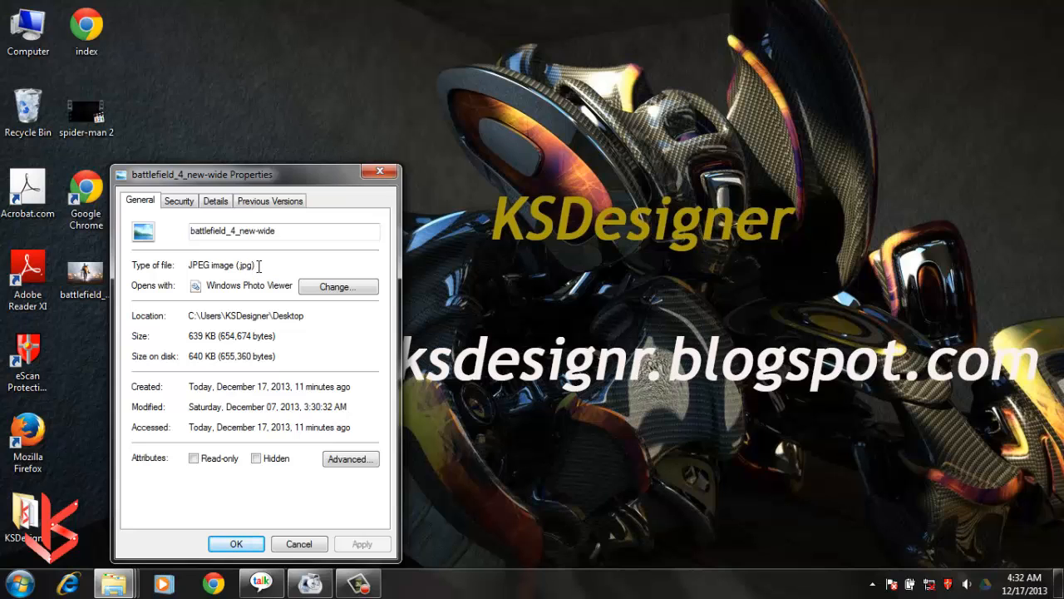
click(379, 173)
Step: Switch to FormatFactory, start a picture conversion to PNG and add battlefield_4_new-wide from the desktop
click(307, 584)
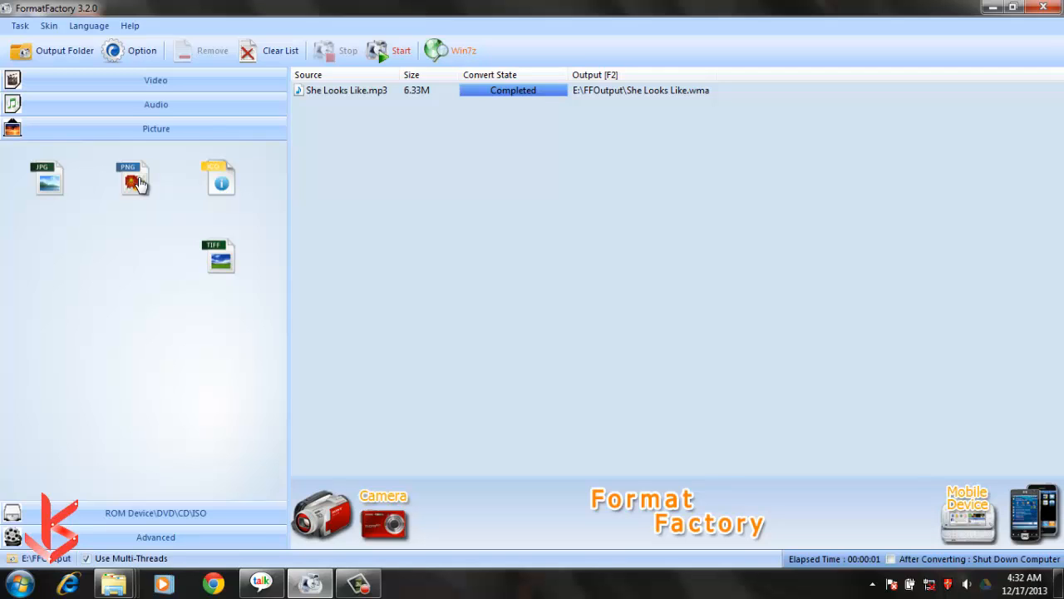
click(135, 180)
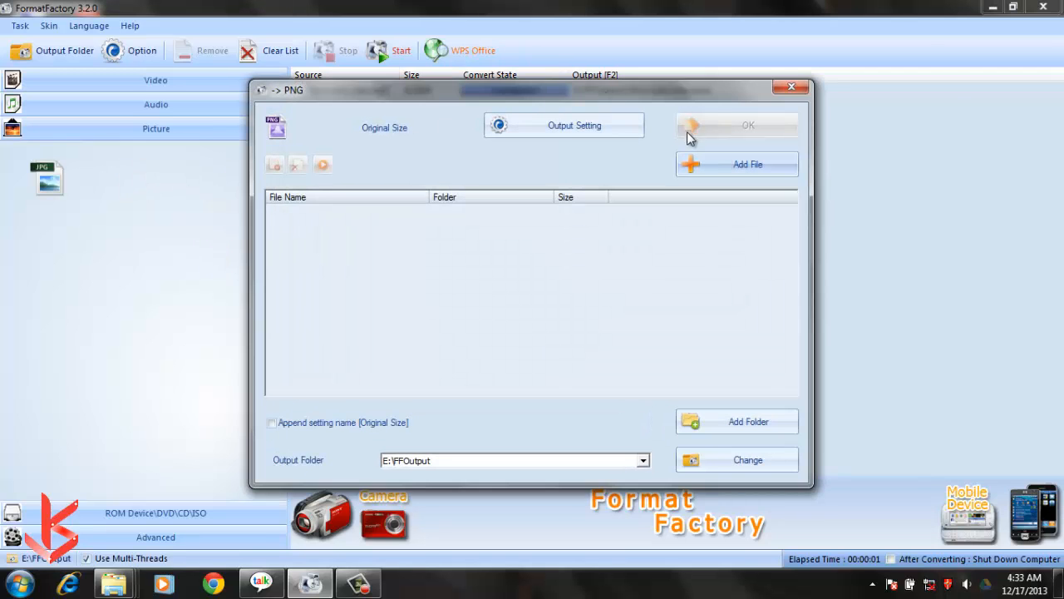
click(710, 161)
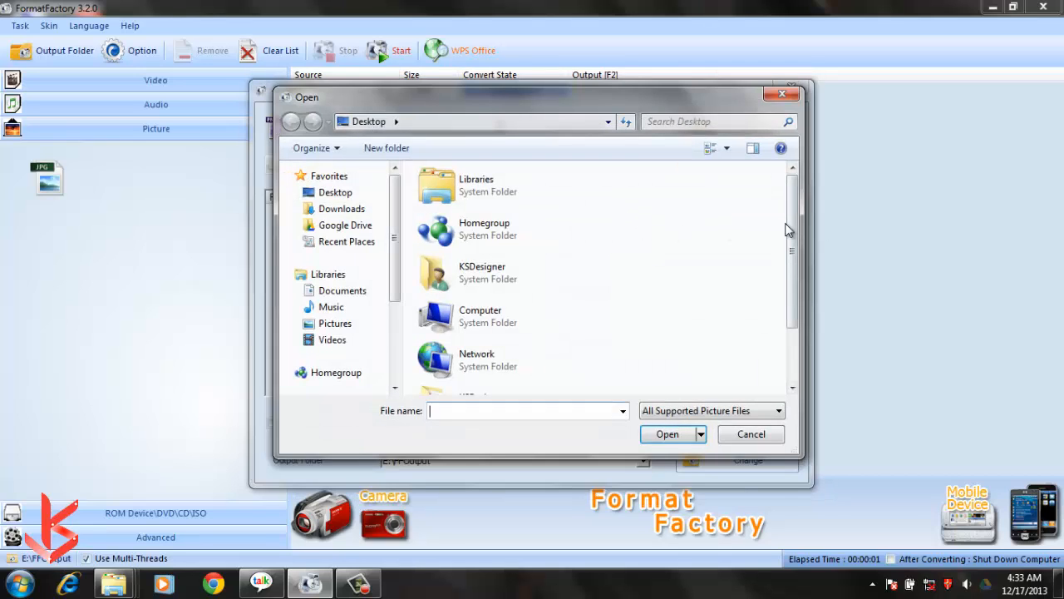
scroll(788, 229, down, 2)
click(522, 370)
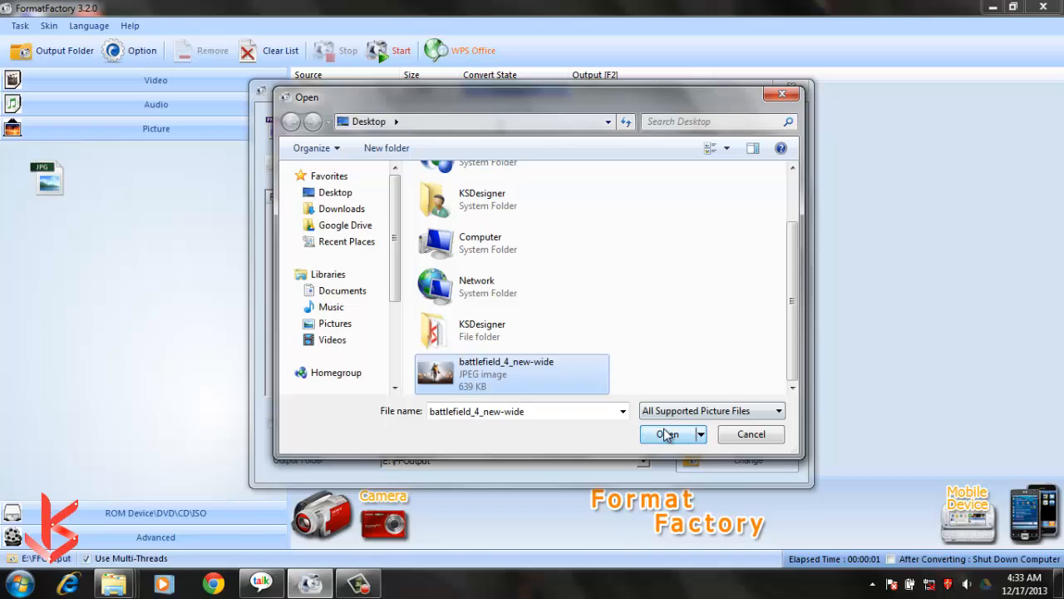
mouse_move(532, 370)
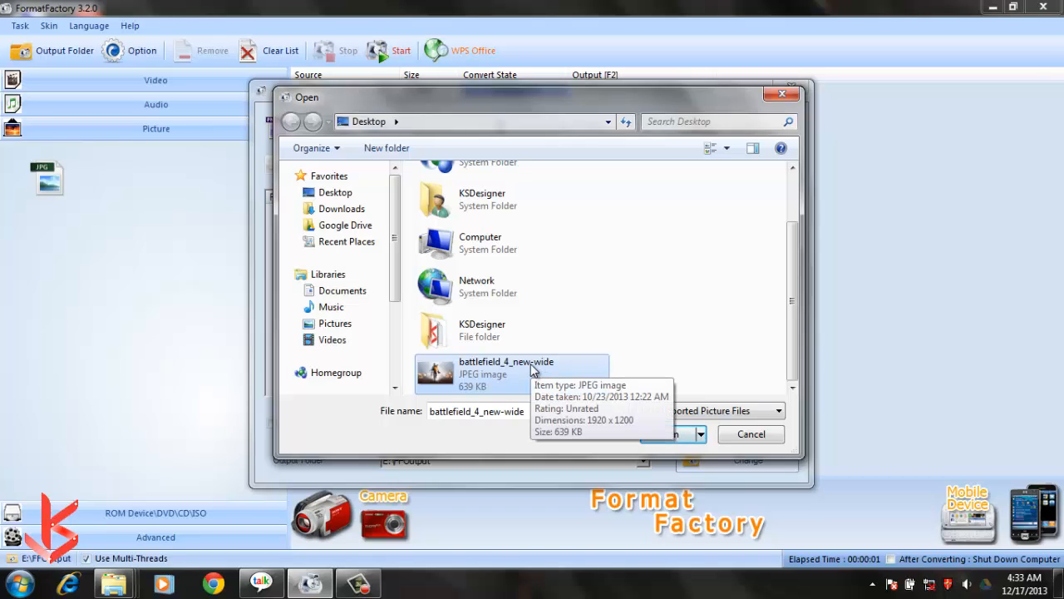
click(684, 439)
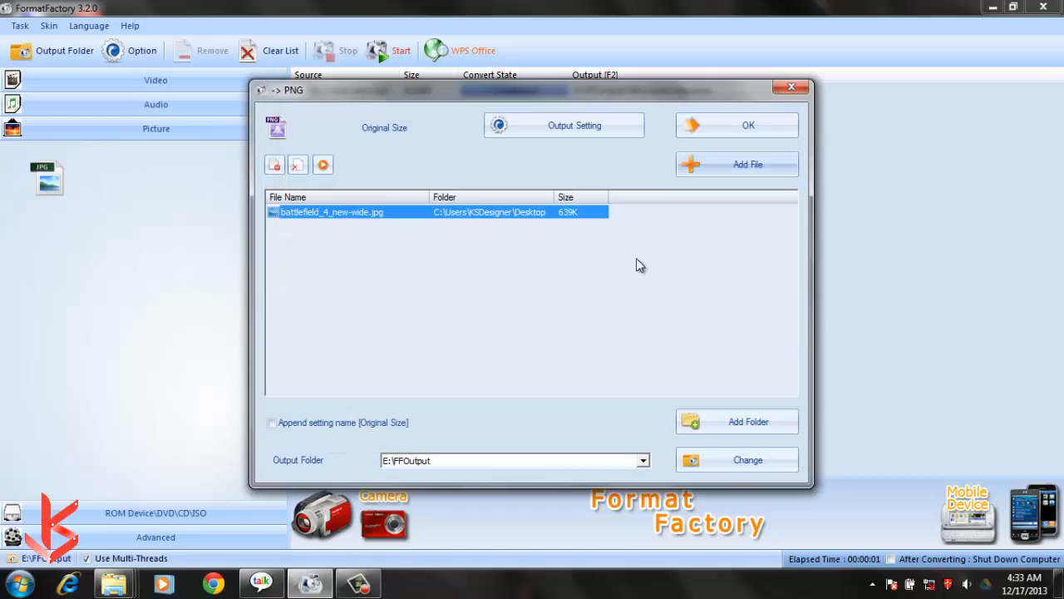
Step: Enable the size limit in the PNG output settings, with a maximum width of 500 and maximum height of 400
click(583, 130)
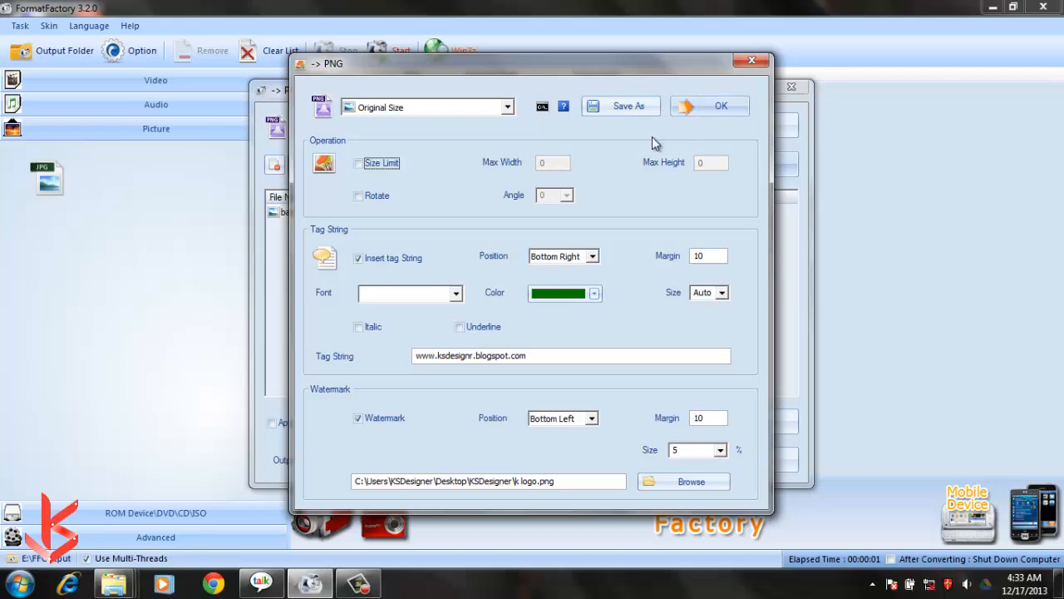
click(359, 164)
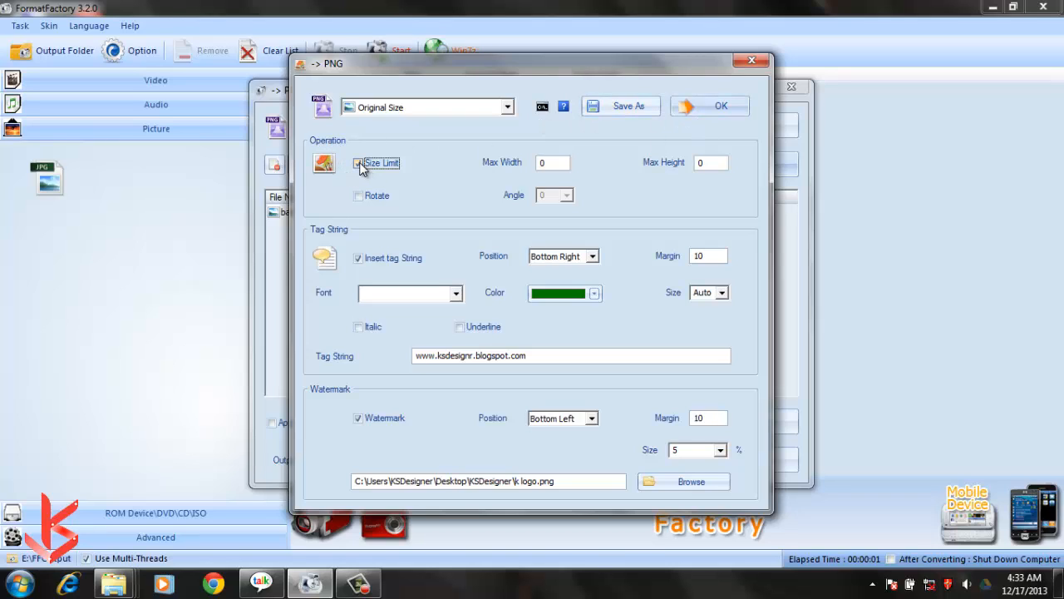
double_click(540, 164)
text(500)
click(710, 160)
key(BackSpace)
text(400)
Step: Try a custom rotation angle of 45 for the output image and turn the rotation off again
click(358, 197)
click(567, 197)
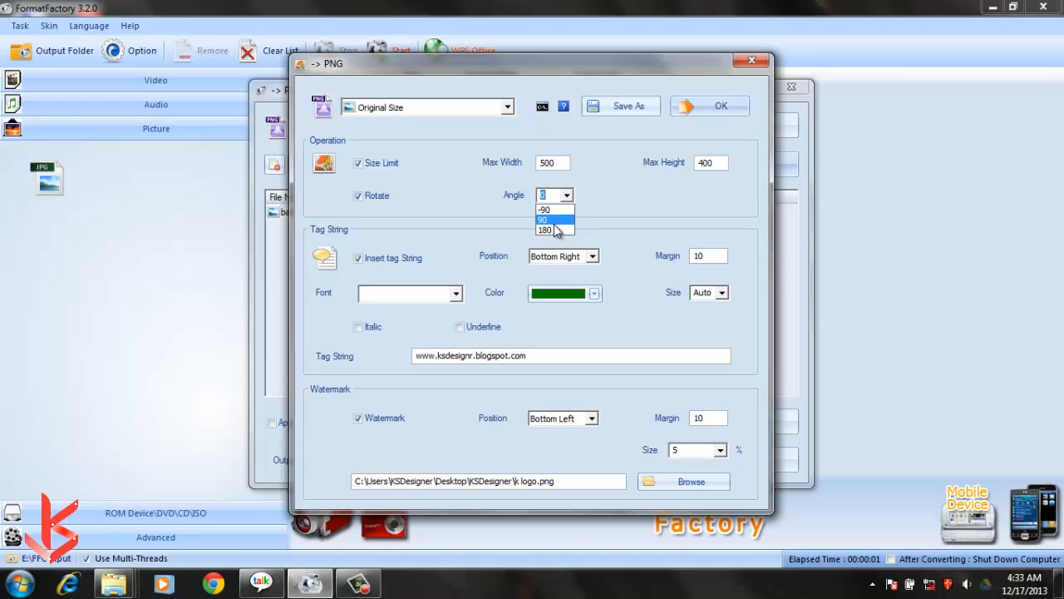
click(569, 196)
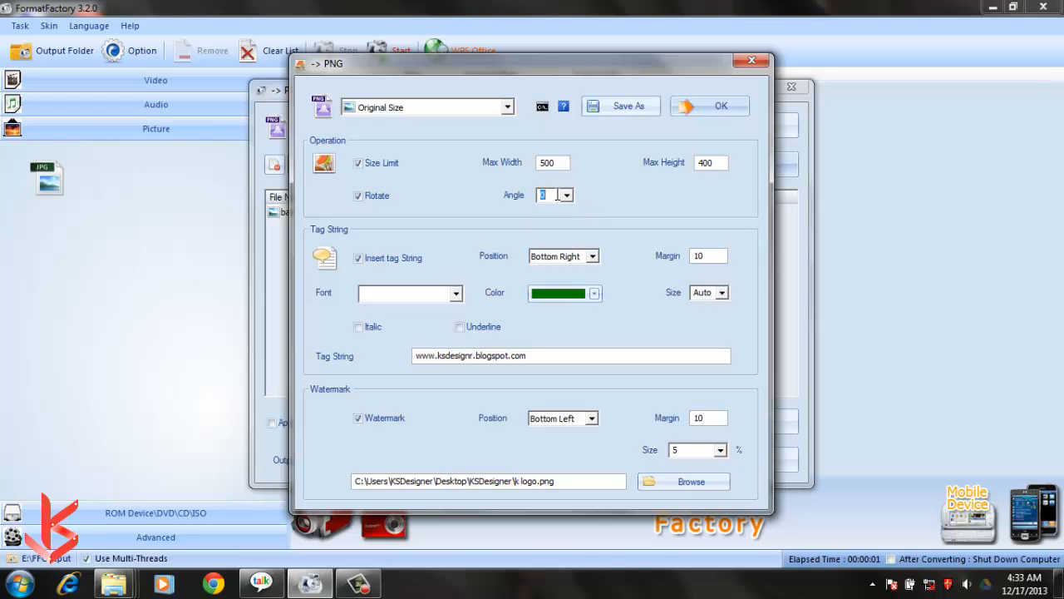
key(BackSpace)
text(45)
click(360, 199)
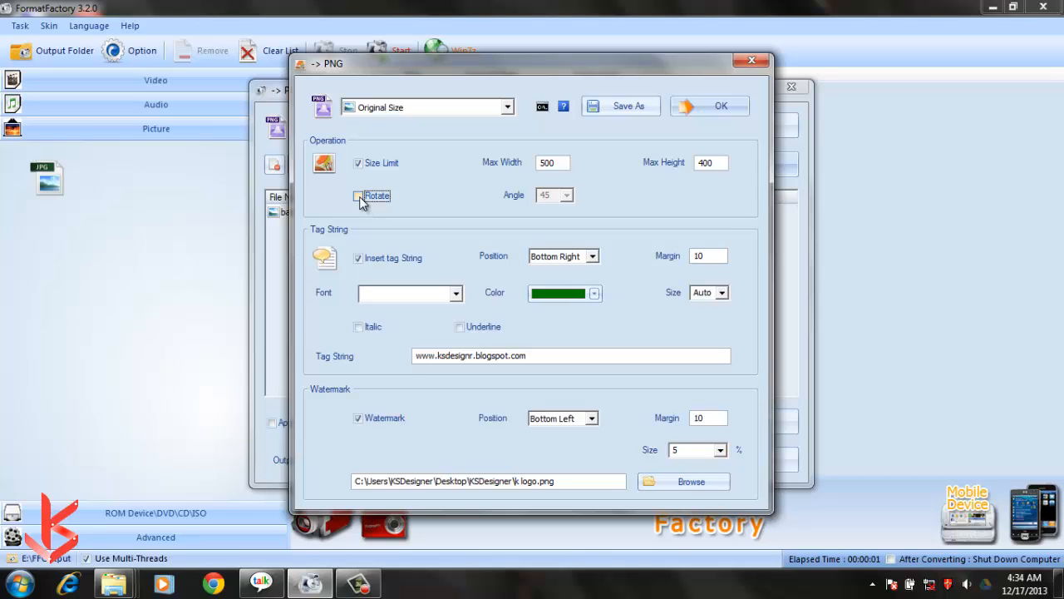
Step: Toggle the tag string off and on, try the Center position for it and clear its margin
click(358, 258)
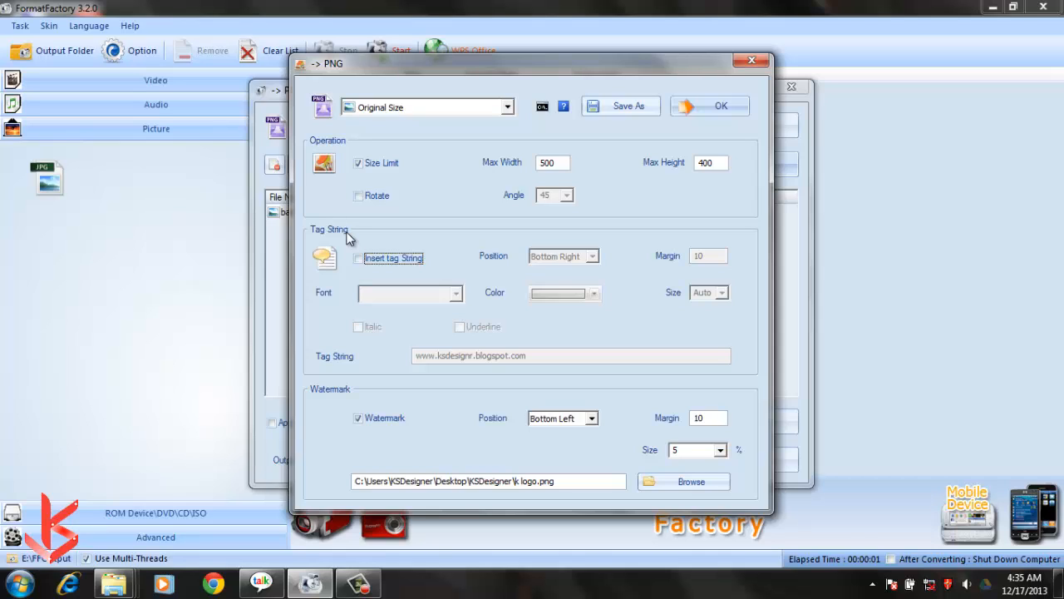
click(359, 259)
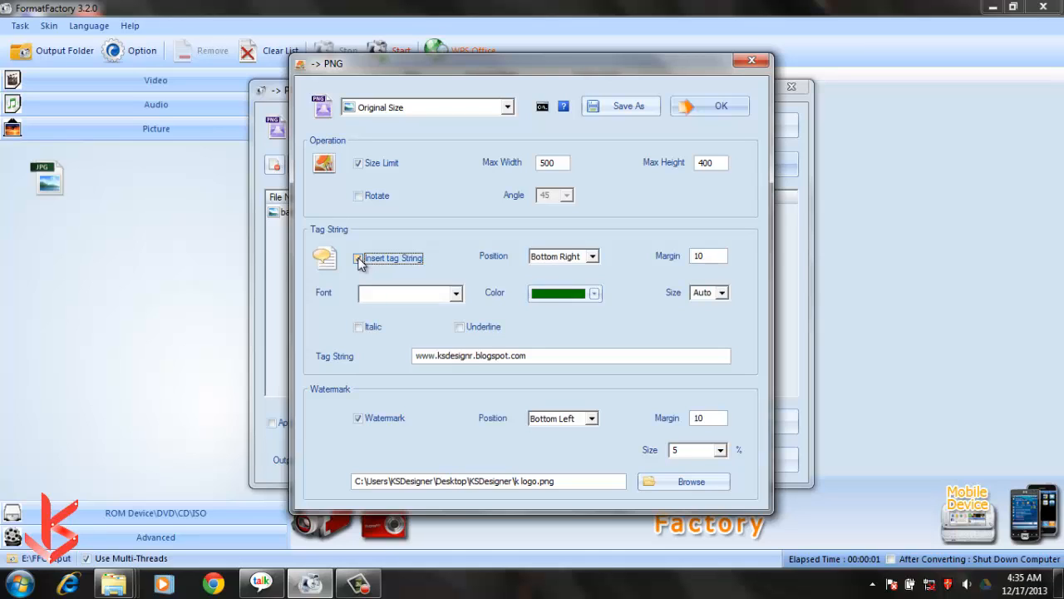
click(592, 256)
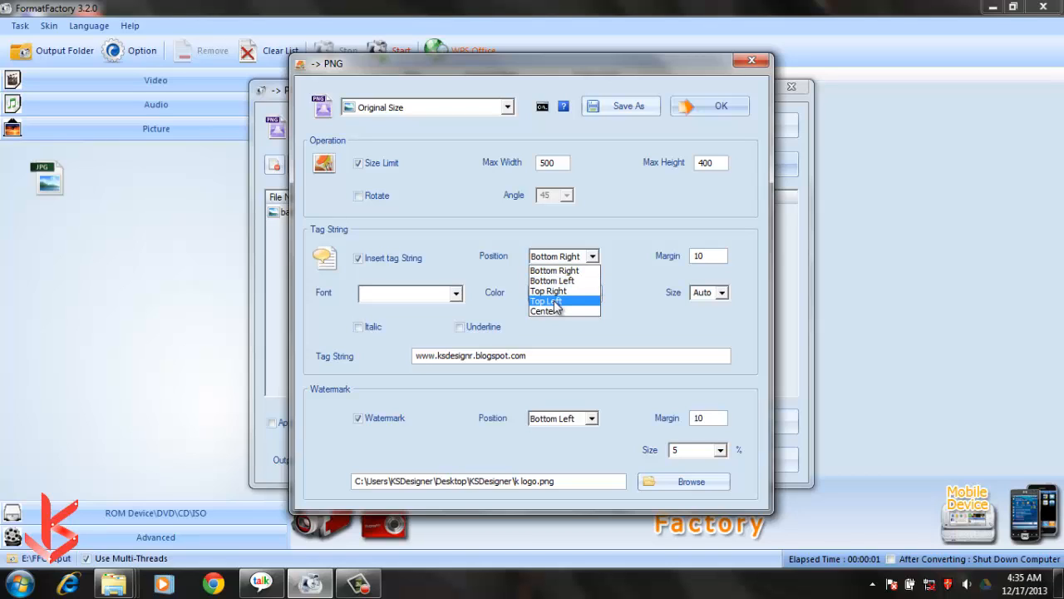
click(552, 310)
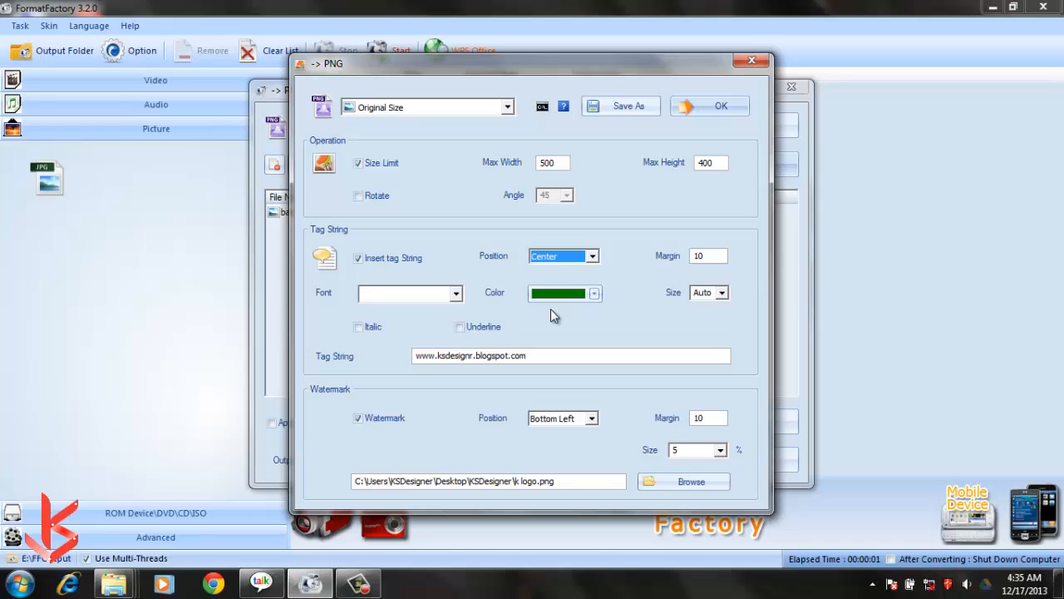
click(705, 256)
key(BackSpace)
key(BackSpace)
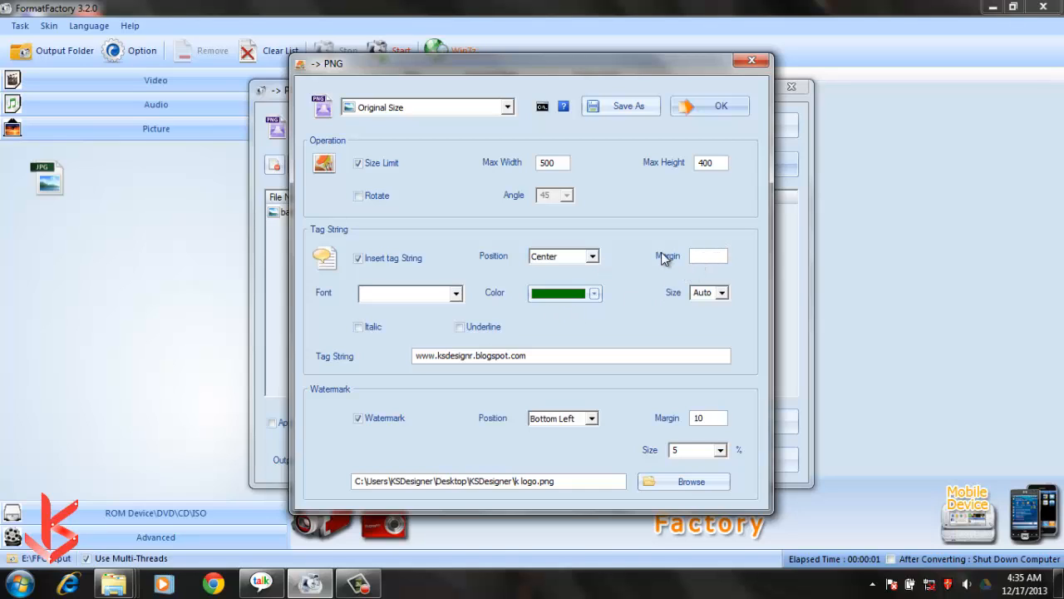
Step: Set the tag string's position to Top Right and its margin to 10
click(592, 256)
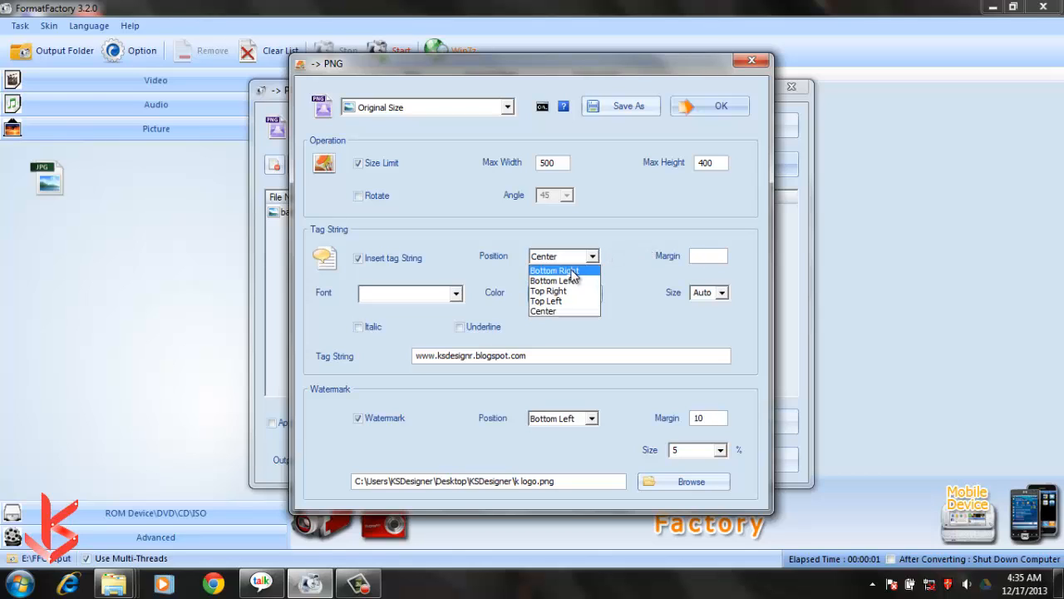
click(571, 271)
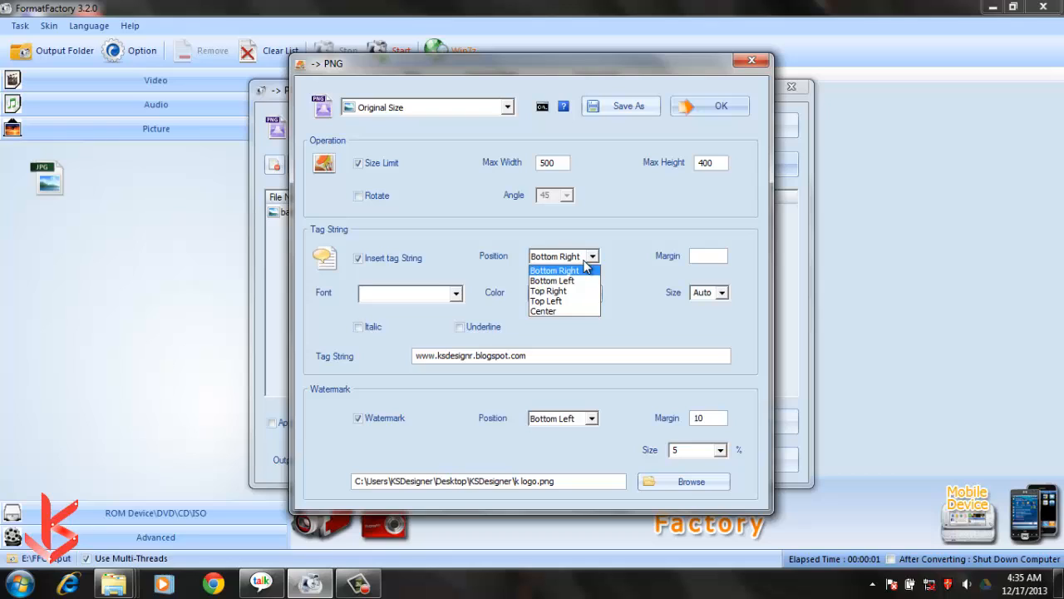
click(552, 291)
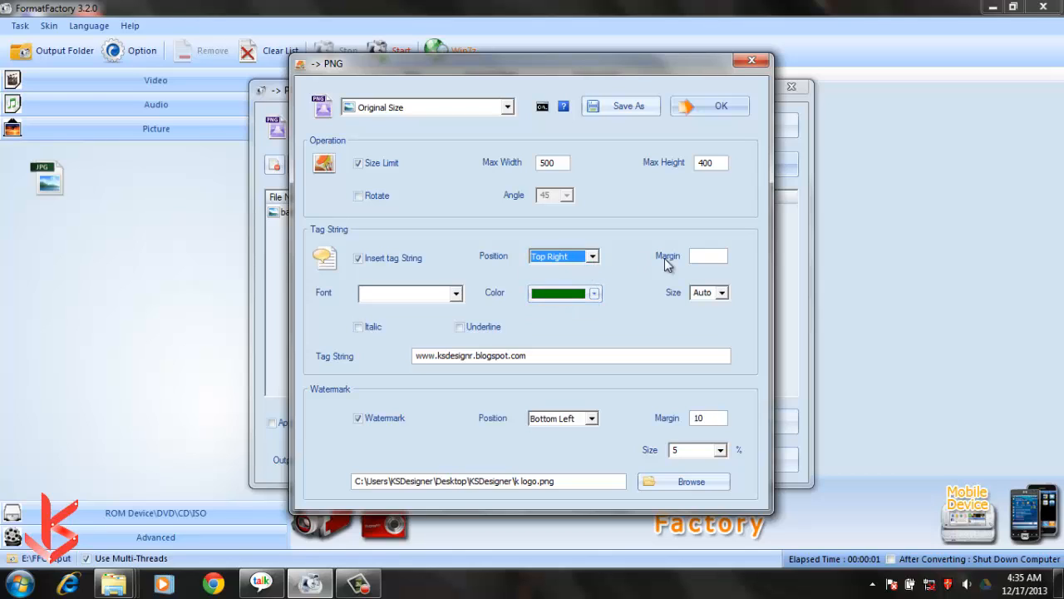
click(695, 256)
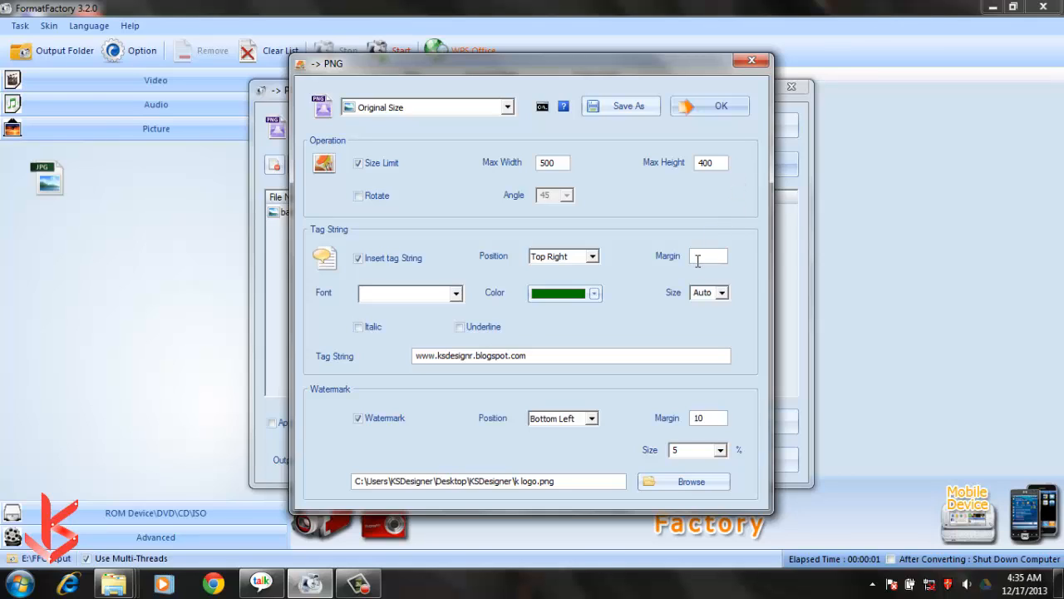
text(10)
Step: Set the tag string's color to red with its size on Auto
click(460, 329)
click(594, 293)
click(602, 345)
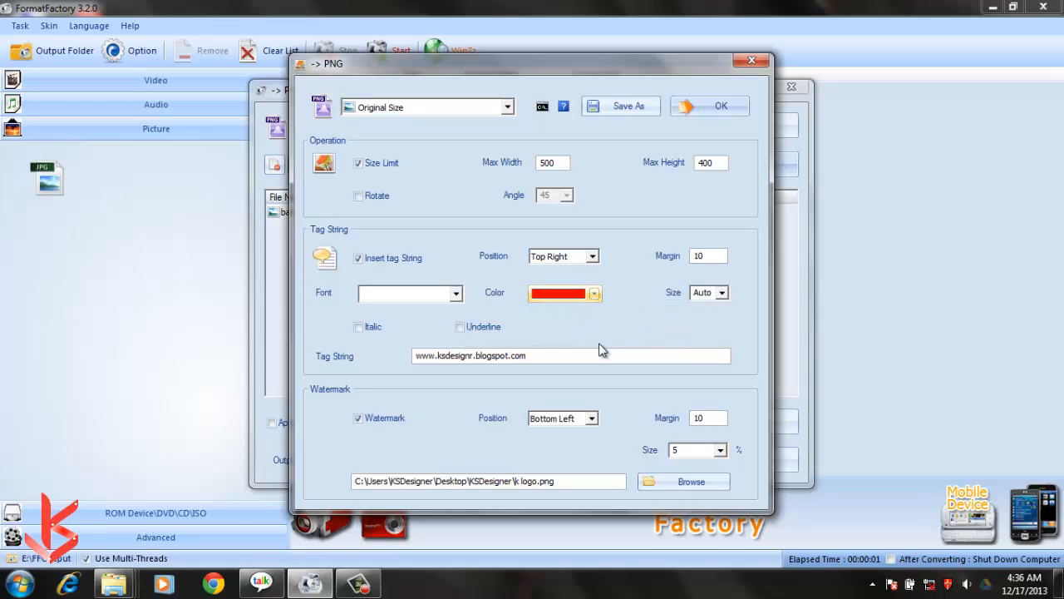
click(721, 292)
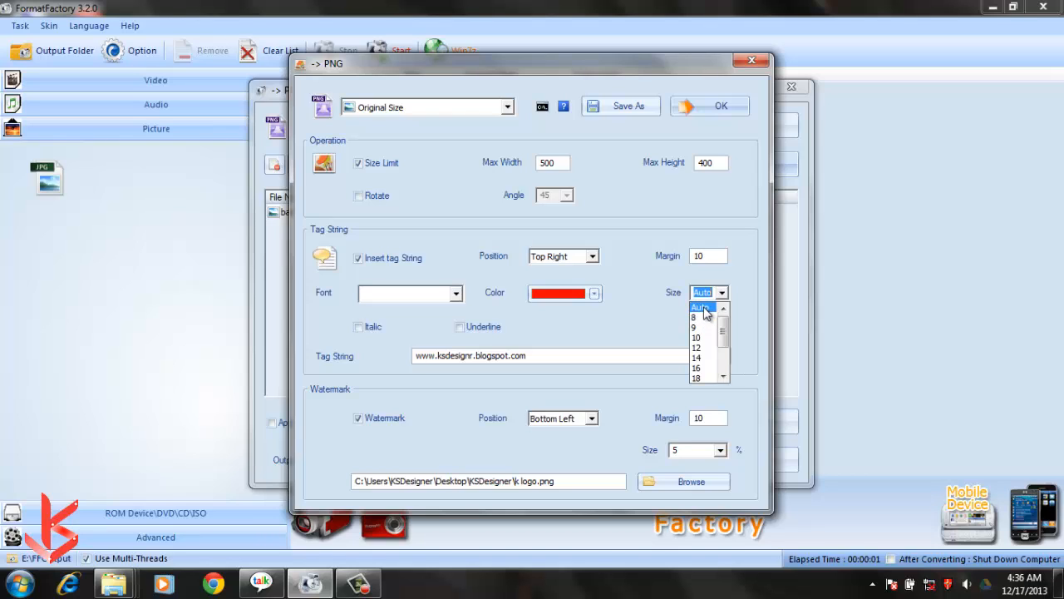
mouse_move(723, 329)
mouse_down()
mouse_move(721, 357)
mouse_move(722, 309)
mouse_up()
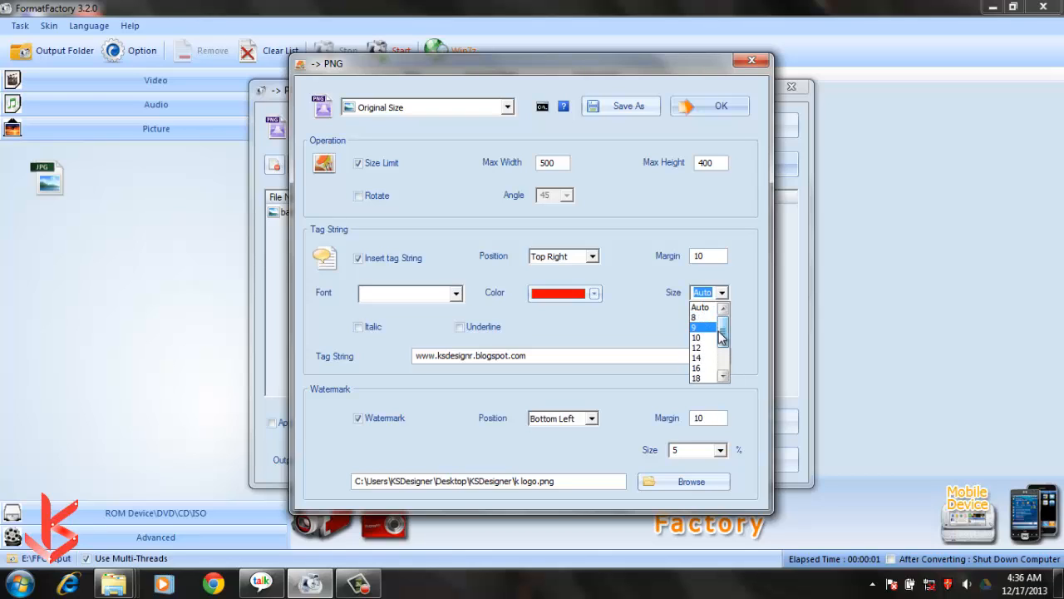
drag(722, 347, 722, 315)
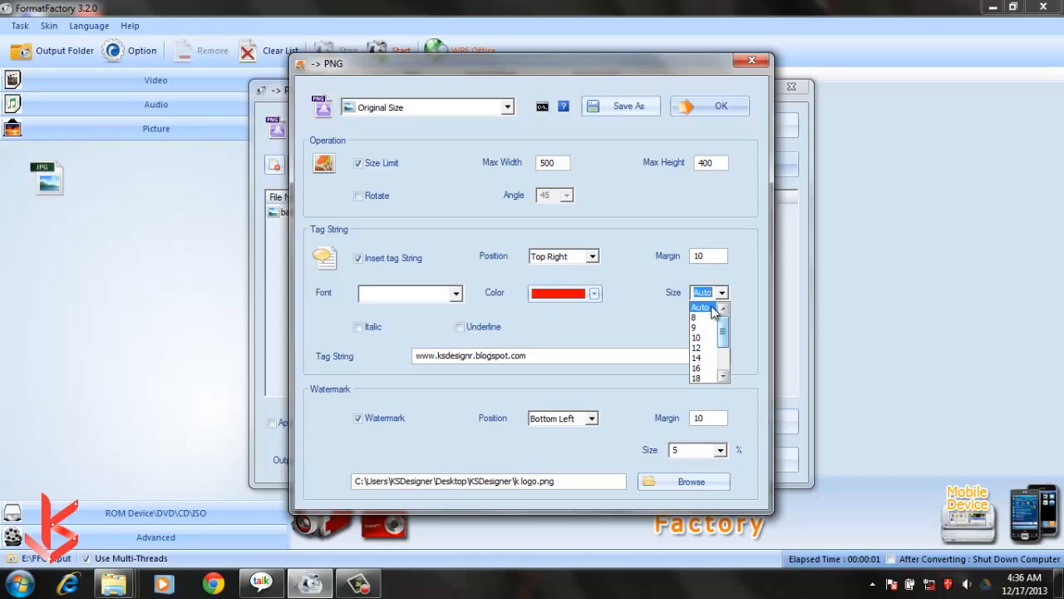
click(720, 294)
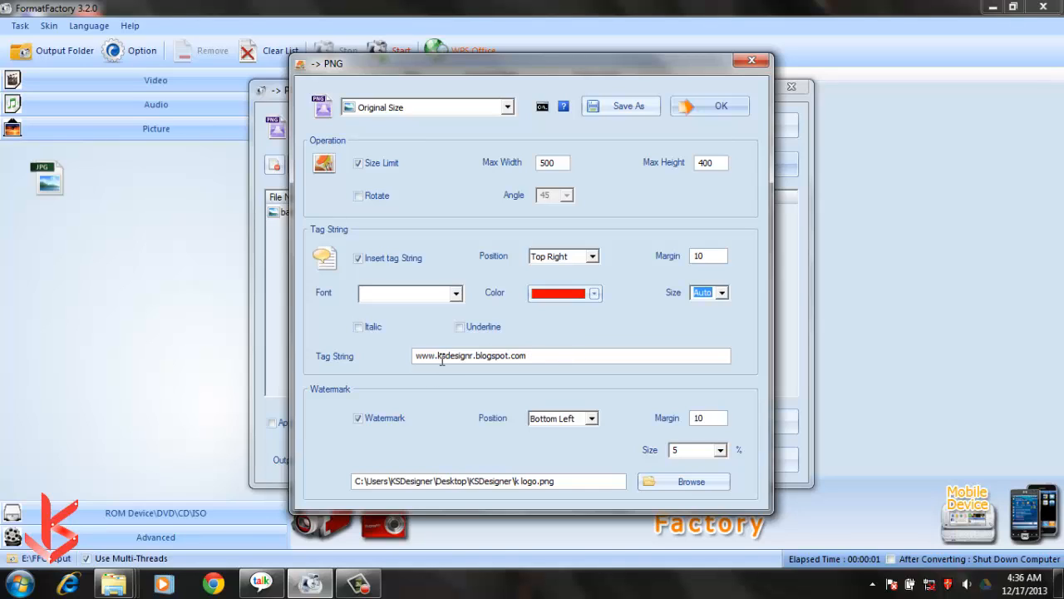
Step: Toggle the watermark off and on, and set its position to Center with a margin of 0
click(359, 419)
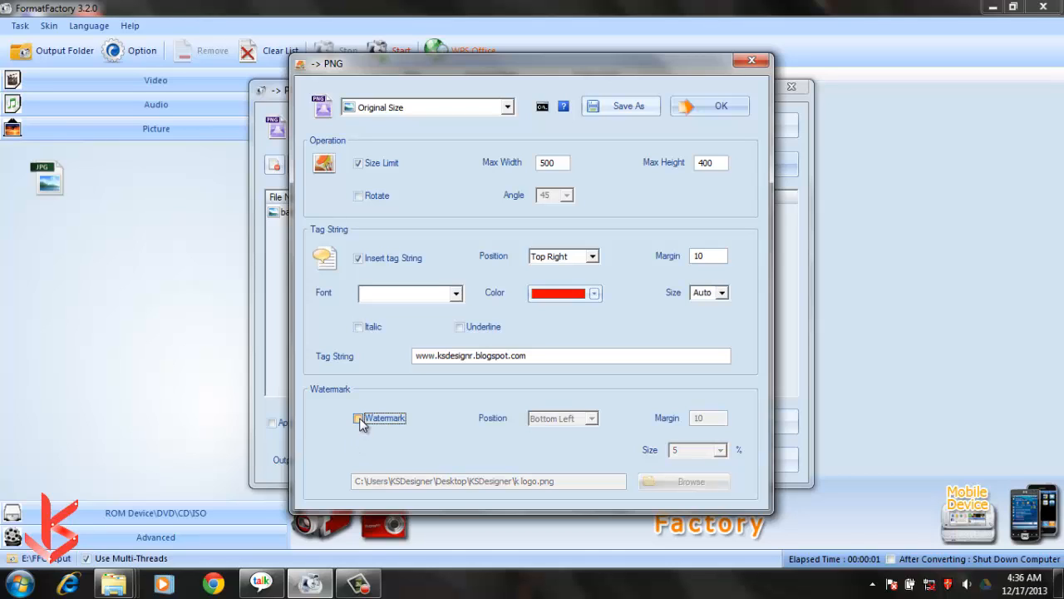
click(359, 418)
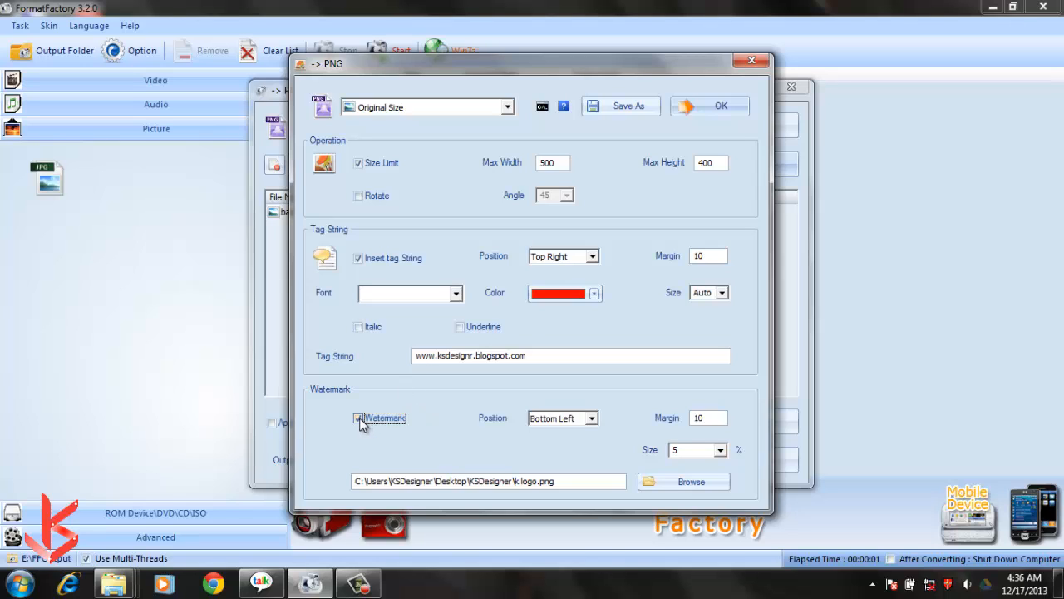
click(593, 417)
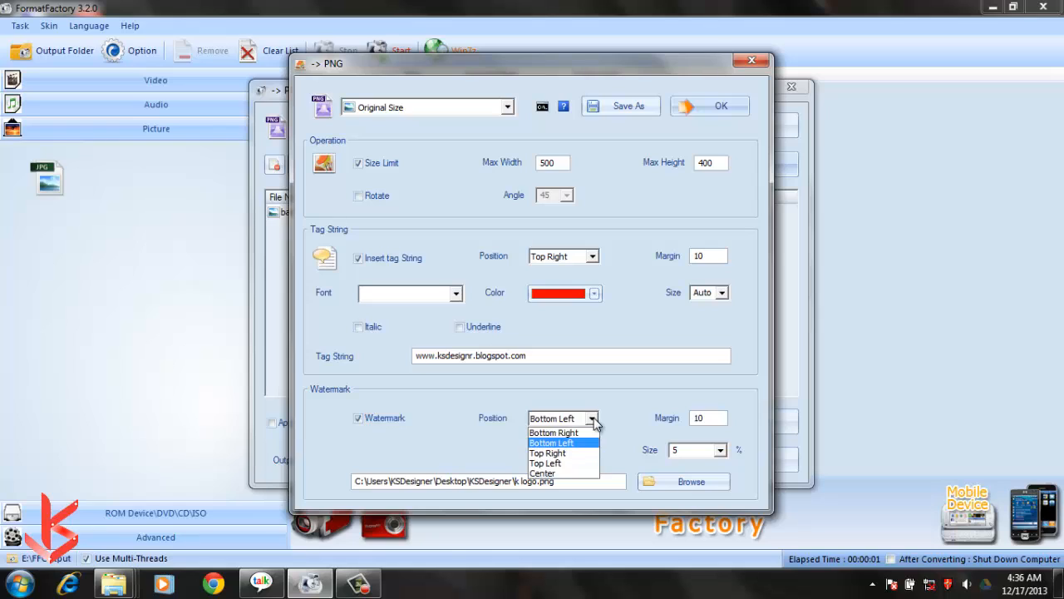
click(557, 473)
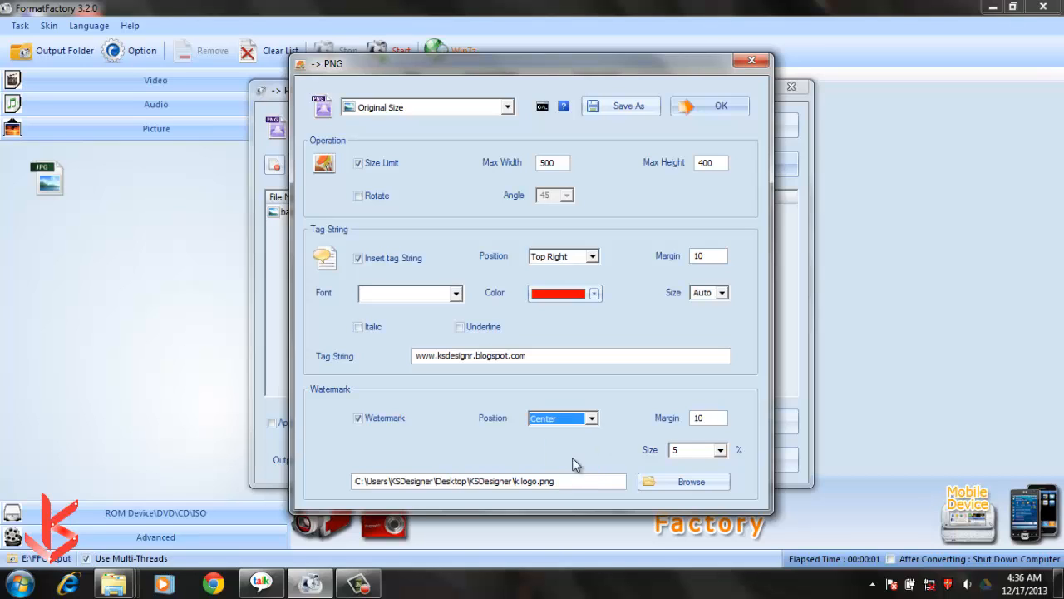
key(Tab)
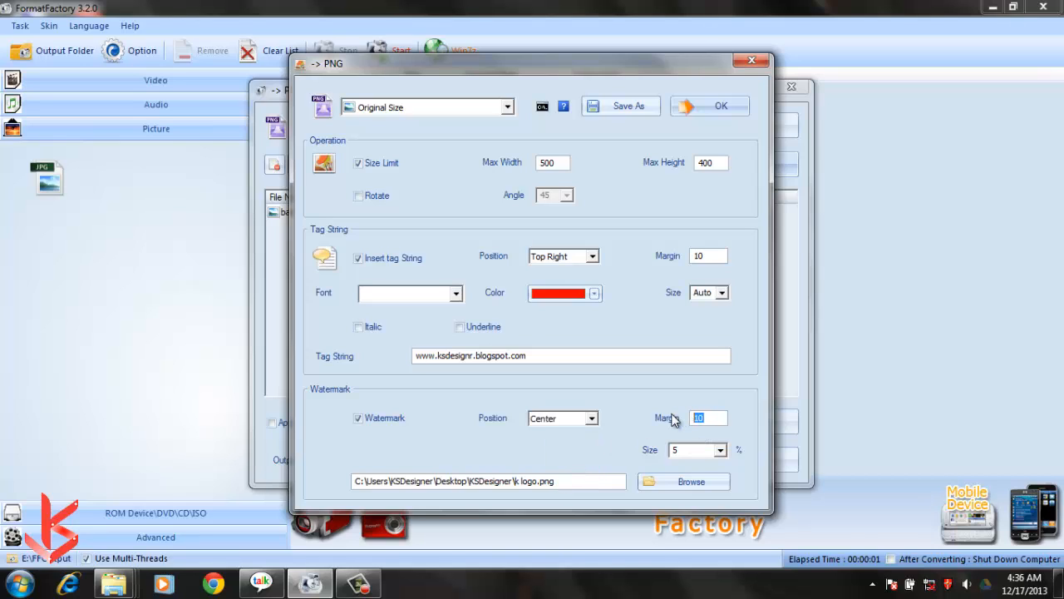
text(0)
click(582, 419)
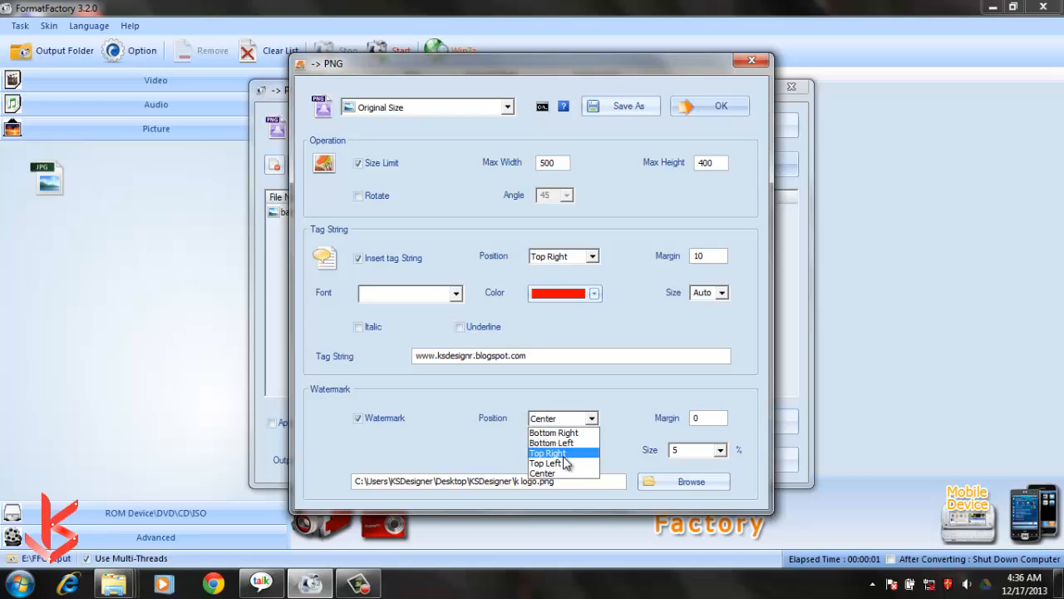
click(627, 429)
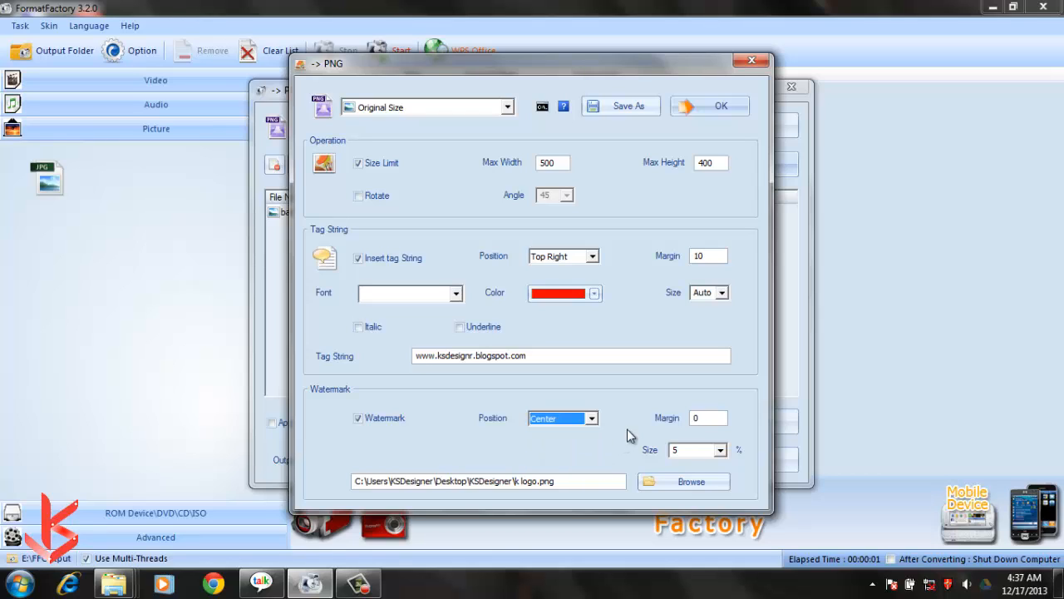
Step: Set the watermark size to 5% and choose k logo.png from the desktop's KSDesigner folder as the watermark image
click(720, 450)
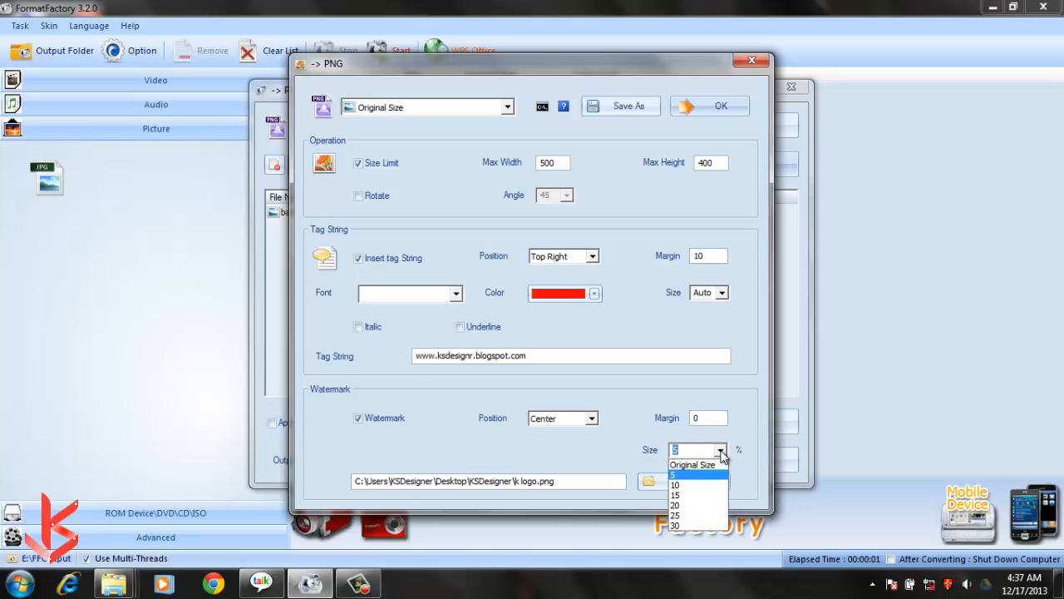
click(685, 476)
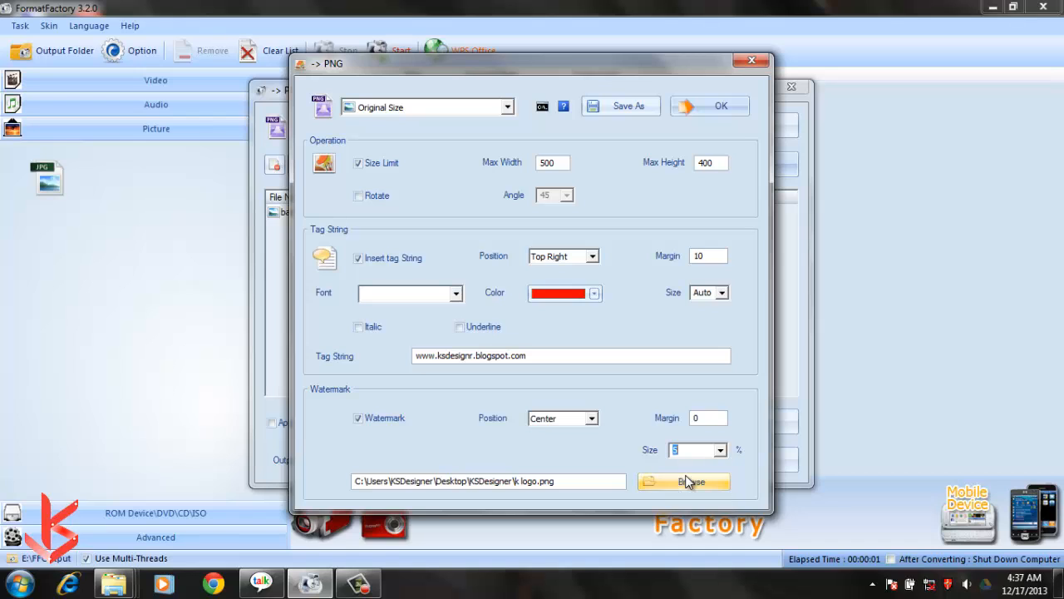
click(686, 486)
drag(792, 244, 675, 326)
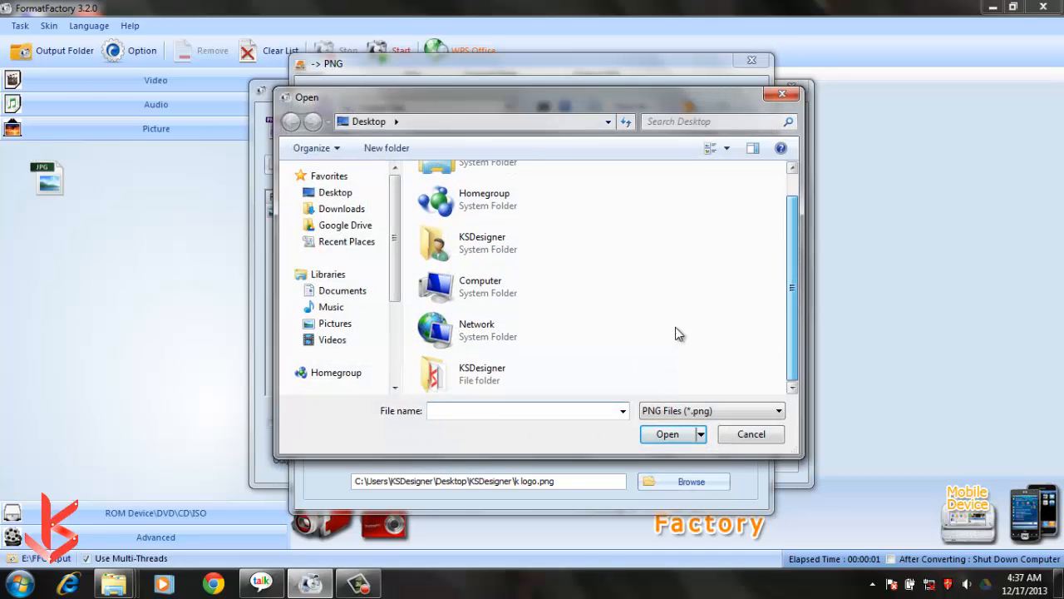
double_click(510, 368)
double_click(487, 246)
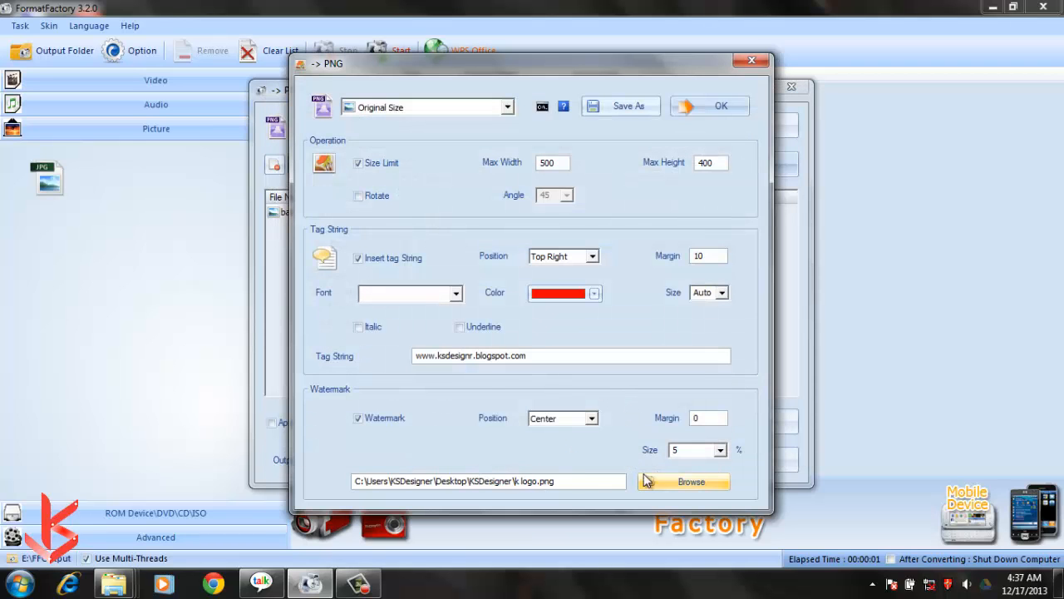
Step: Accept the PNG settings, add the battlefield image to the task list and start the conversion
click(721, 107)
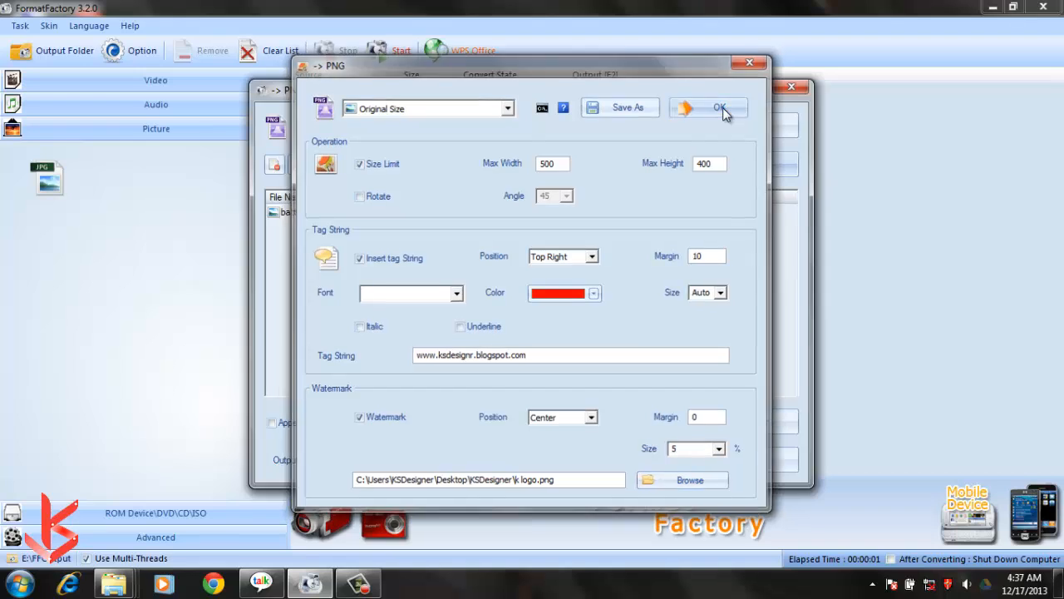
click(736, 125)
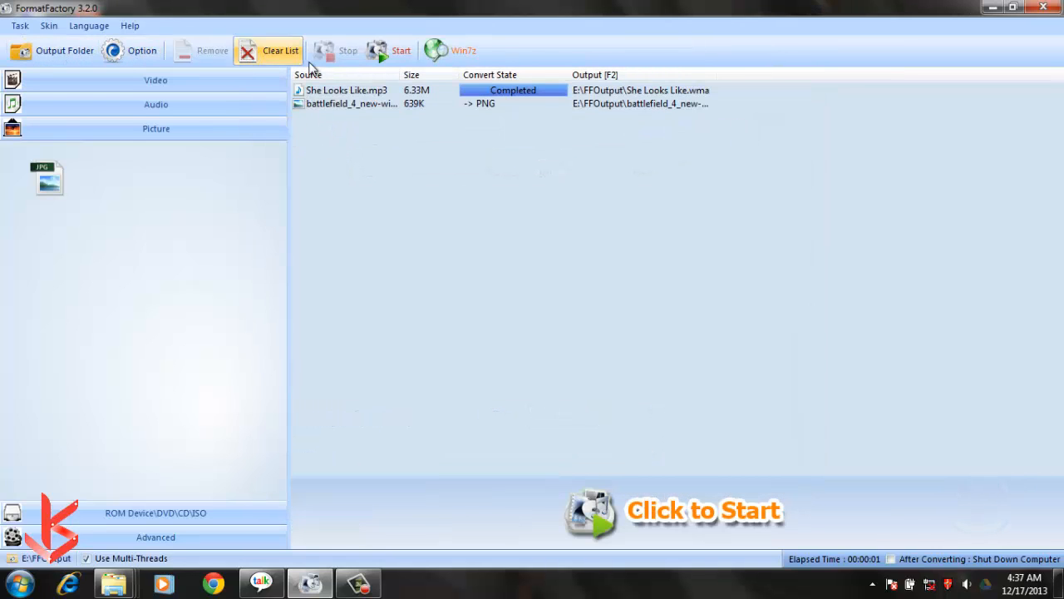
click(390, 51)
click(629, 345)
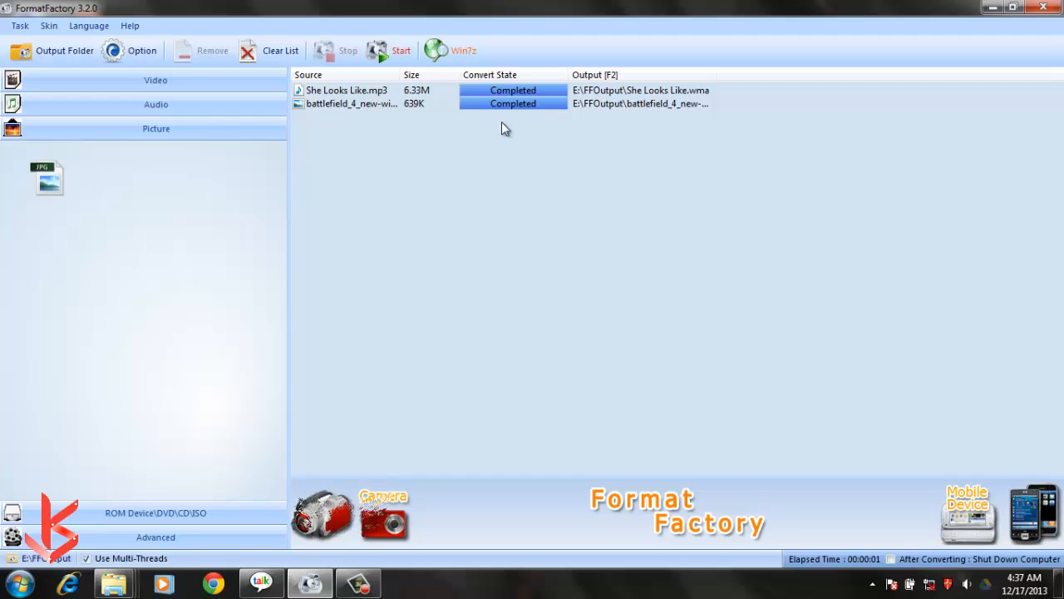
Step: Open the output folder and inspect the converted battlefield_4_new-wide image in the photo viewer, then close the viewer
click(79, 51)
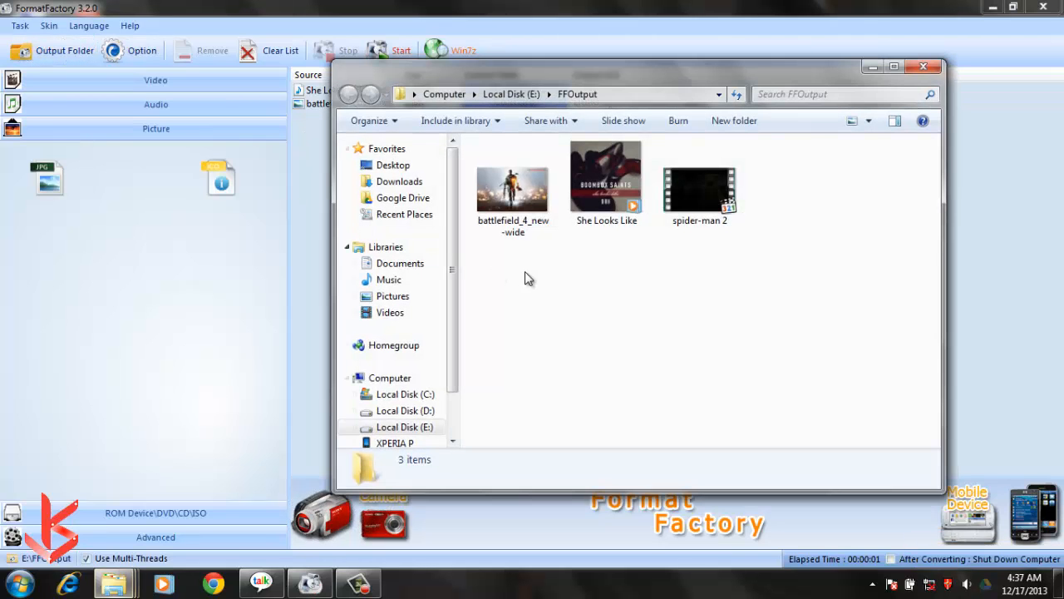
click(520, 214)
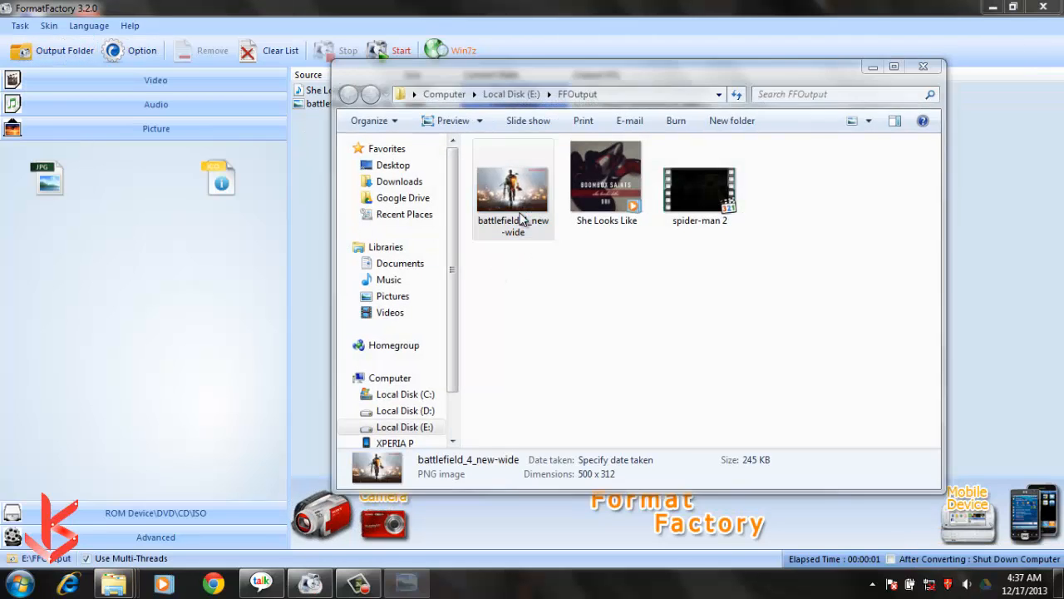
double_click(522, 218)
scroll(606, 243, up, 1)
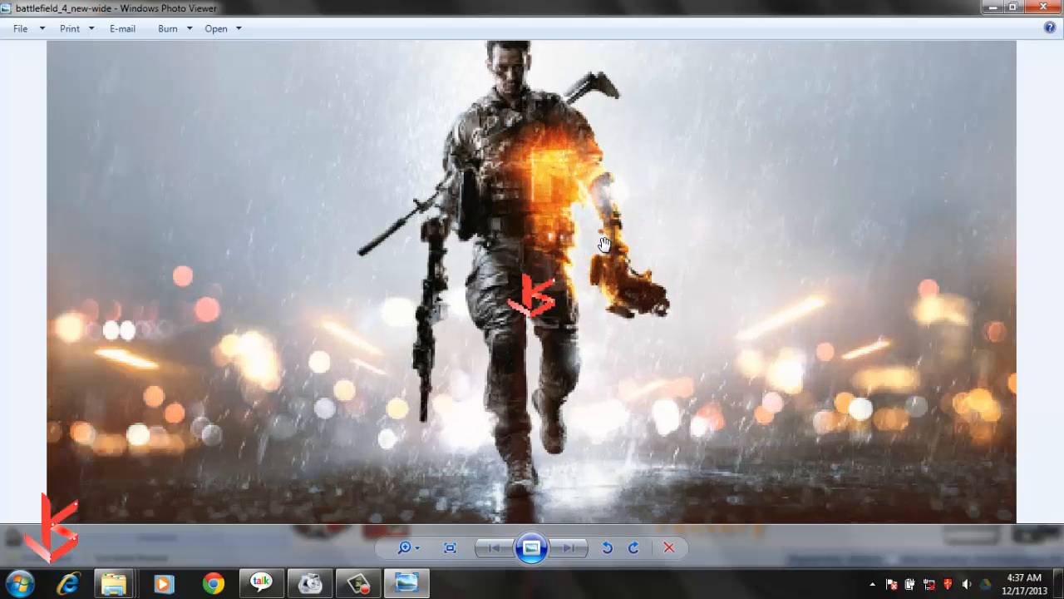
scroll(605, 244, down, 2)
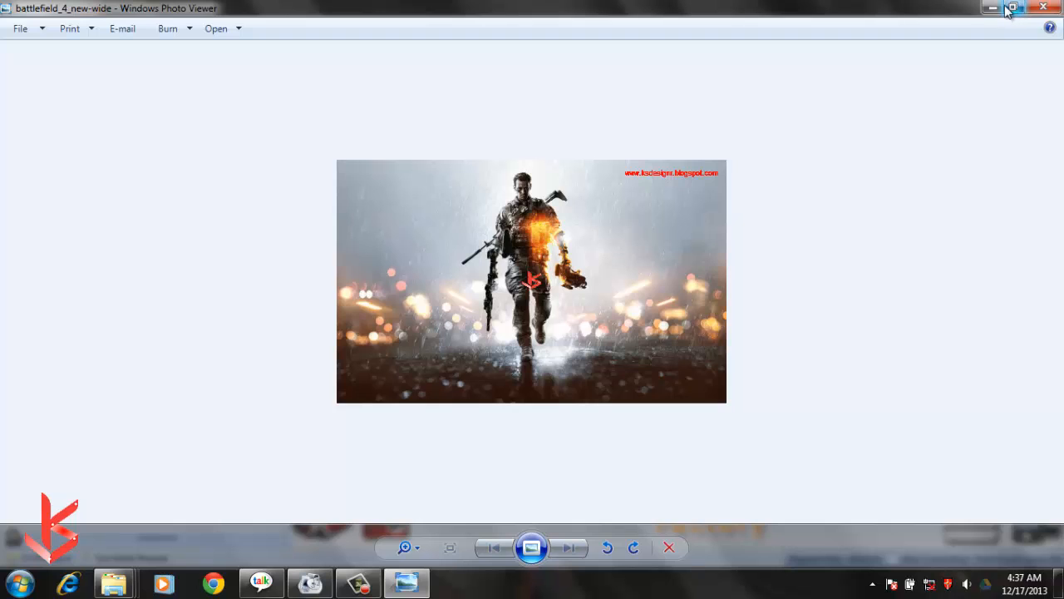
click(1042, 8)
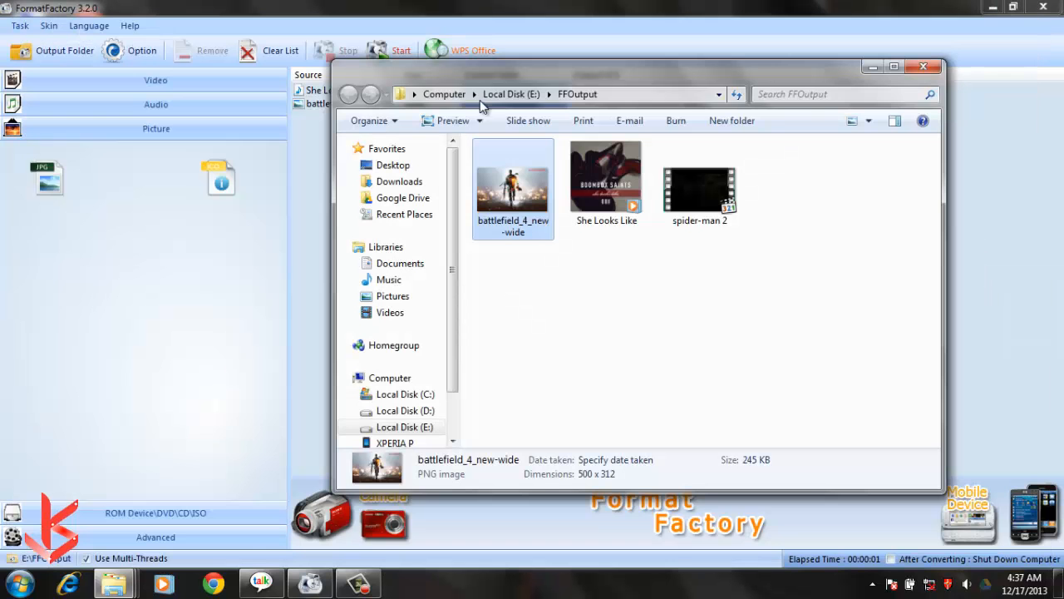
Step: Check the file type and image dimensions in the converted battlefield_4_new-wide file's properties
right_click(527, 229)
click(590, 556)
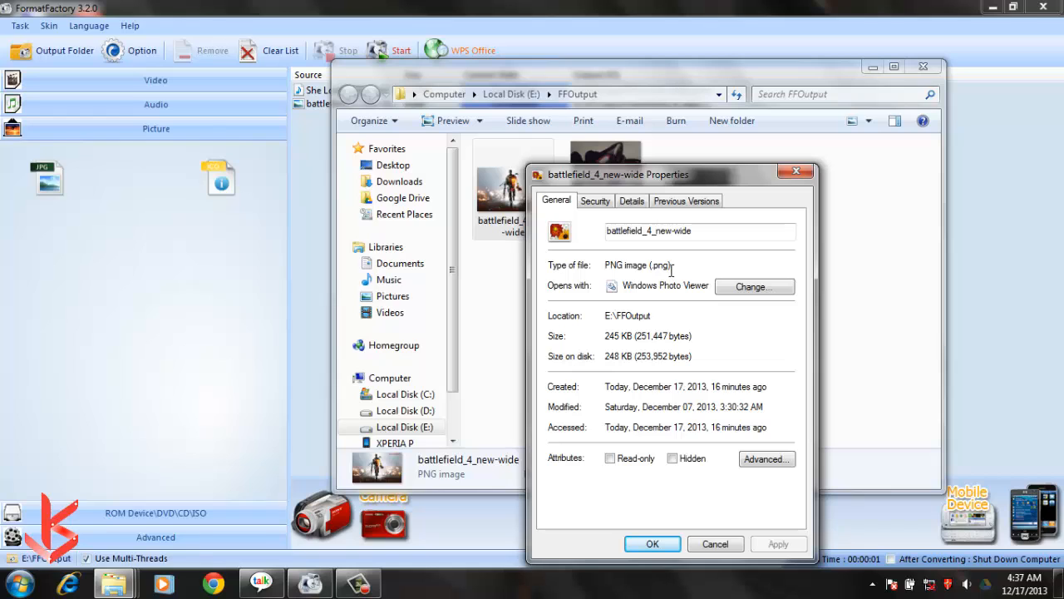
click(594, 201)
click(632, 203)
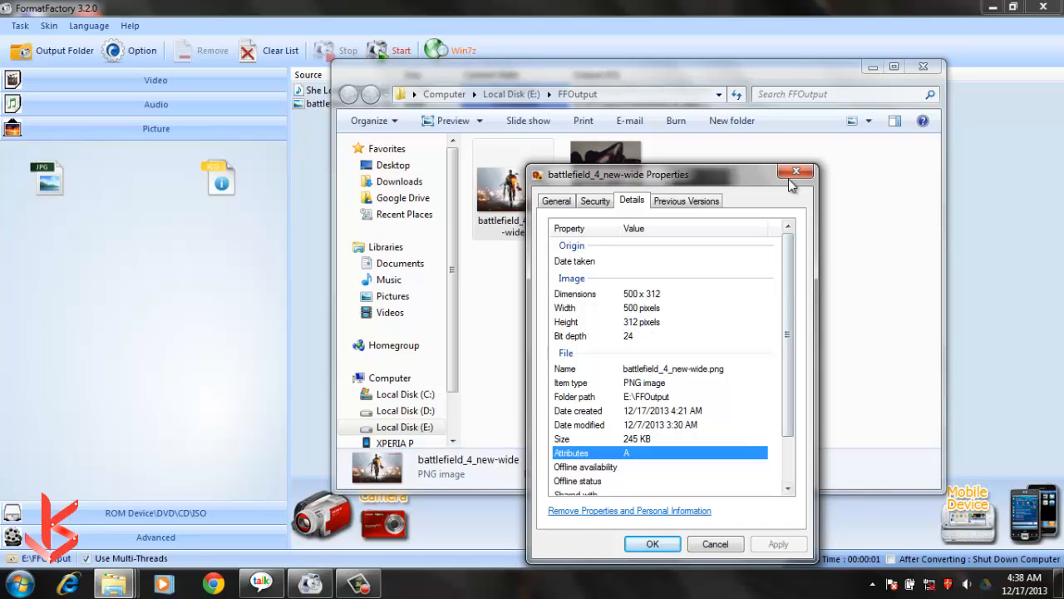
click(687, 202)
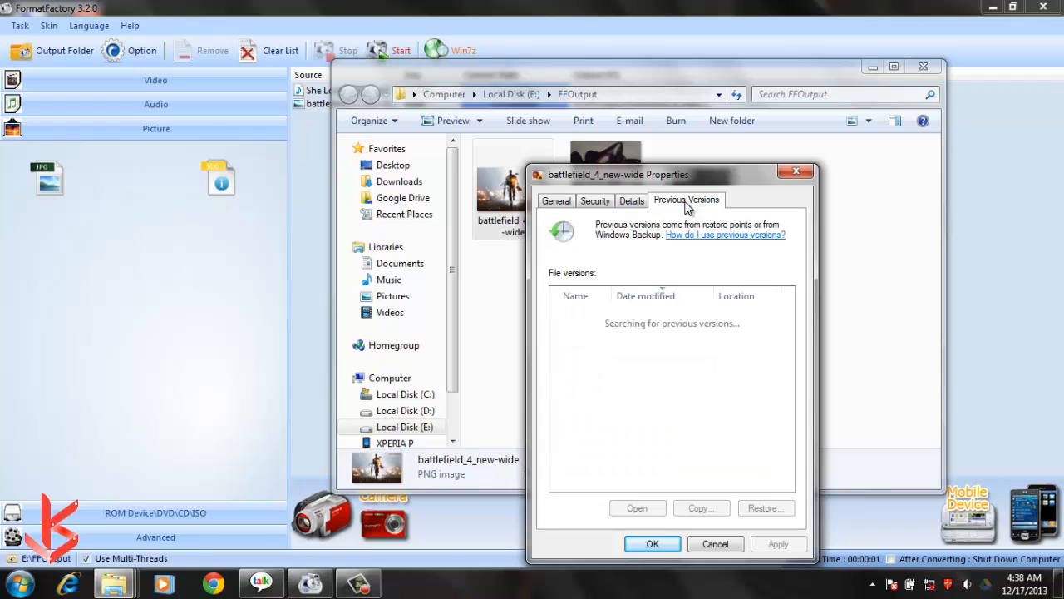
click(641, 200)
click(796, 172)
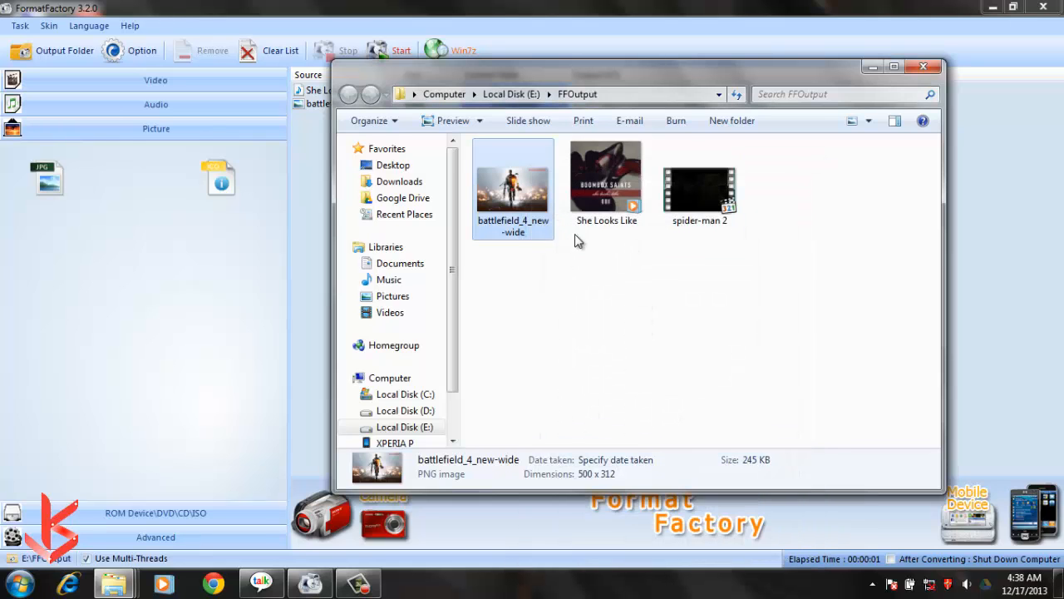
Step: Preview the converted image again to examine its tag string and watermark, and close the viewer and output folder
right_click(526, 231)
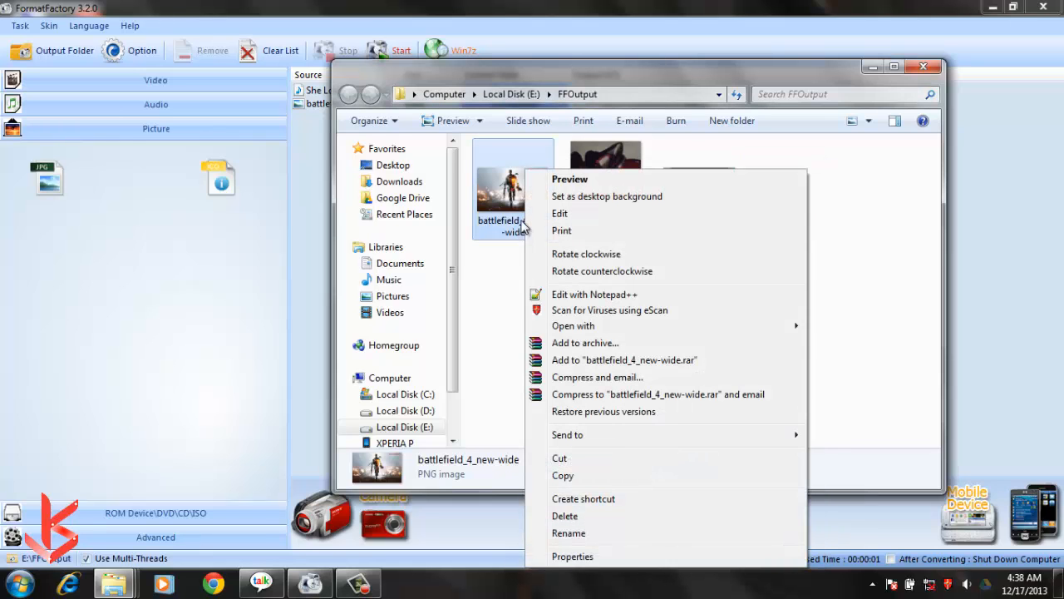
click(557, 180)
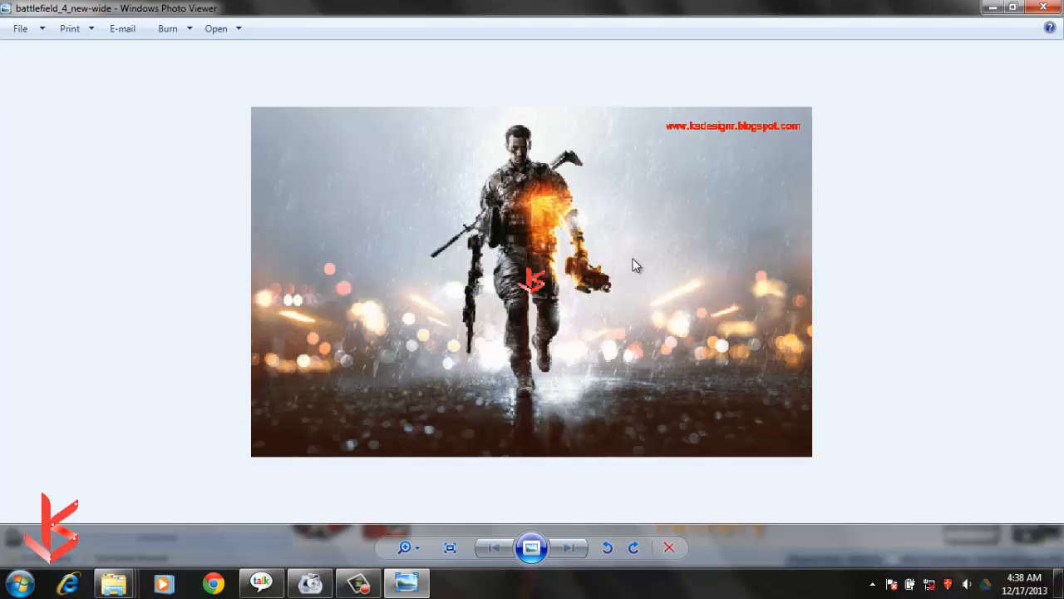
scroll(631, 264, up, 2)
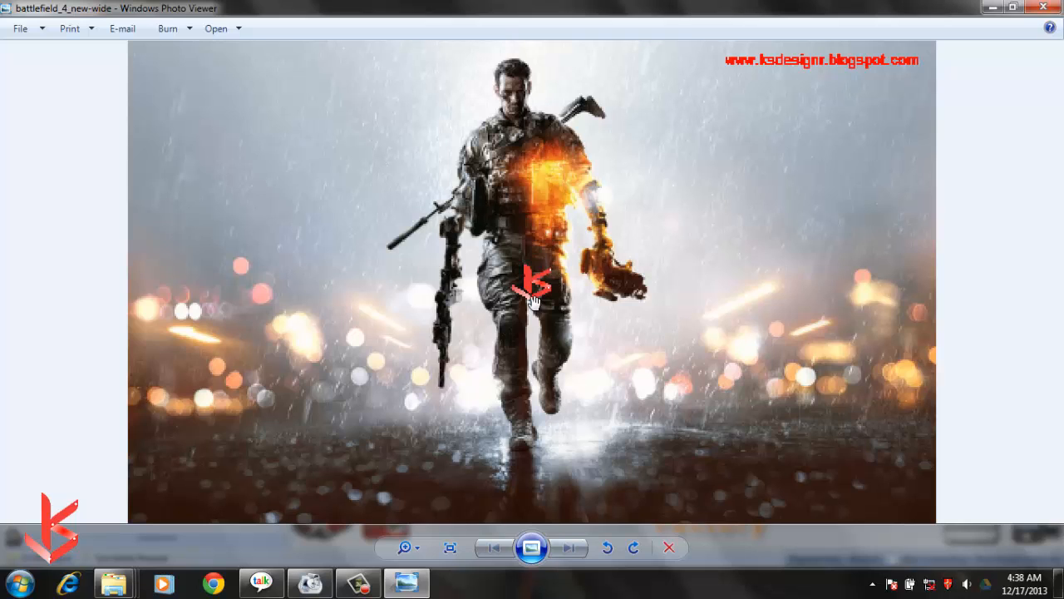
scroll(664, 192, down, 4)
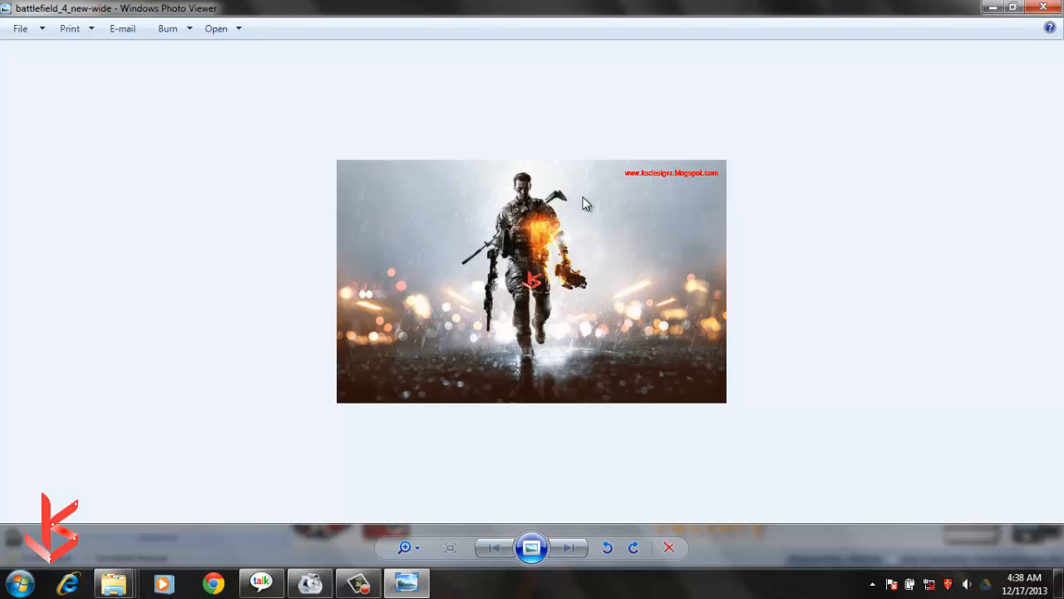
scroll(577, 251, up, 1)
scroll(577, 251, down, 1)
click(1043, 7)
click(921, 64)
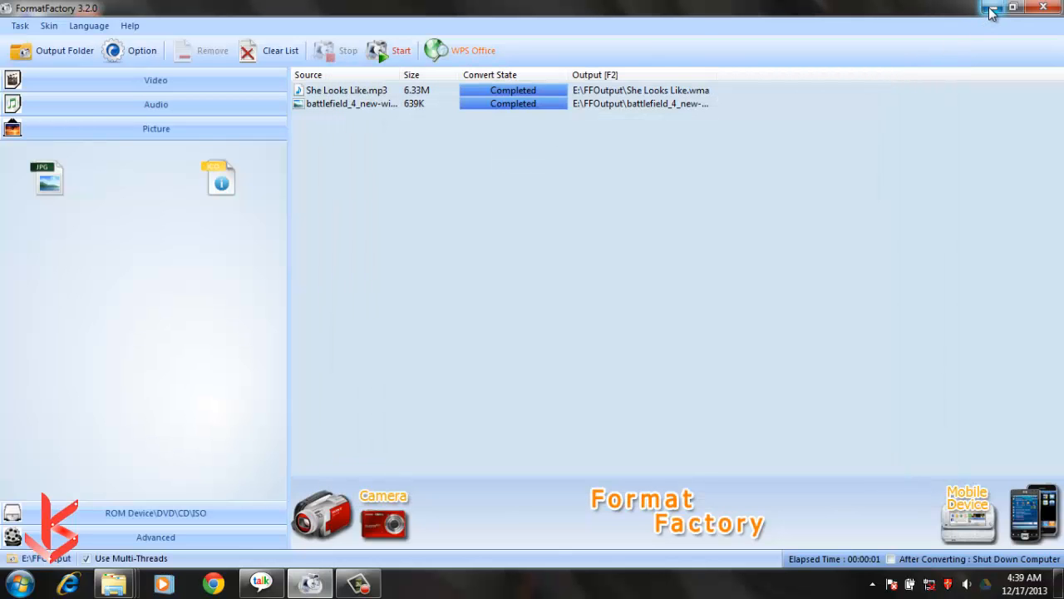